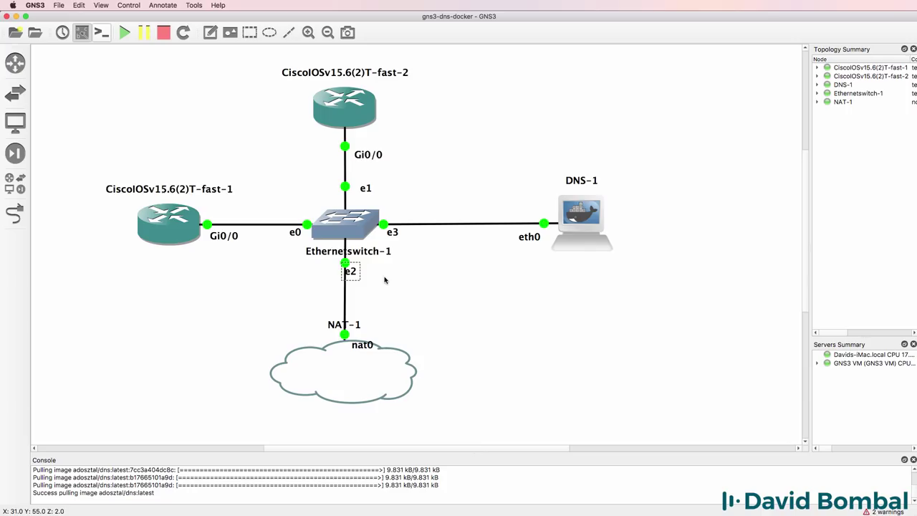
Nudge the e2 port label beside the switch link and move the nat0 label into the NAT-1 cloud.
left_click_drag(355, 273, 367, 271)
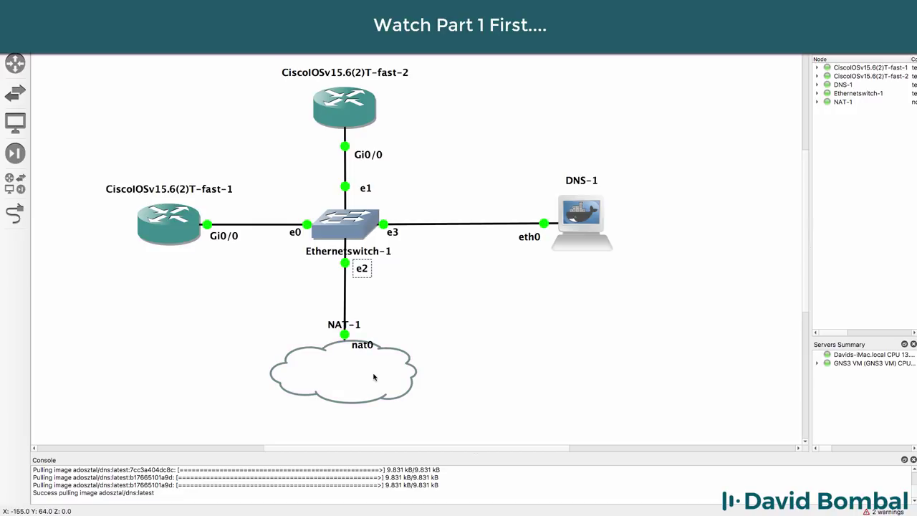
left_click_drag(364, 347, 349, 358)
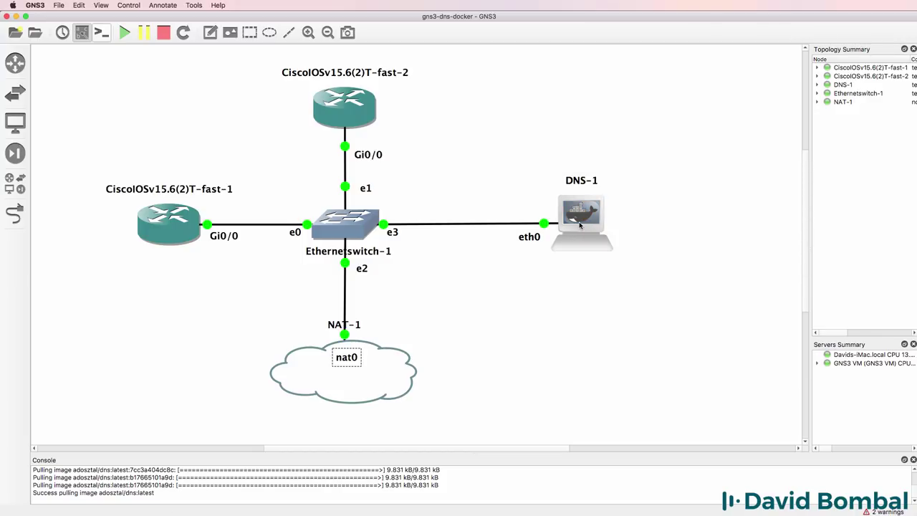
mouse_move(579, 226)
Enter global configuration on the first router and name it R1.
key("Return")
key("Return")
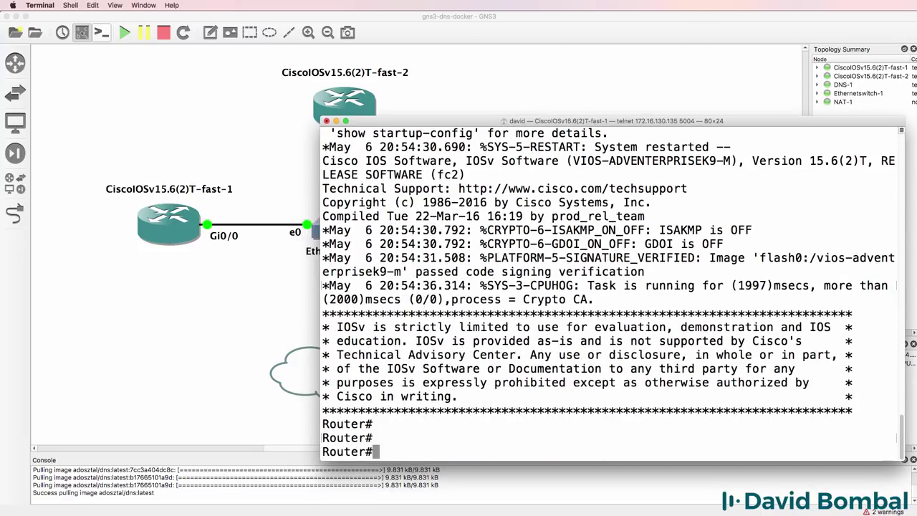
type("conf t")
key("Return")
type("host ")
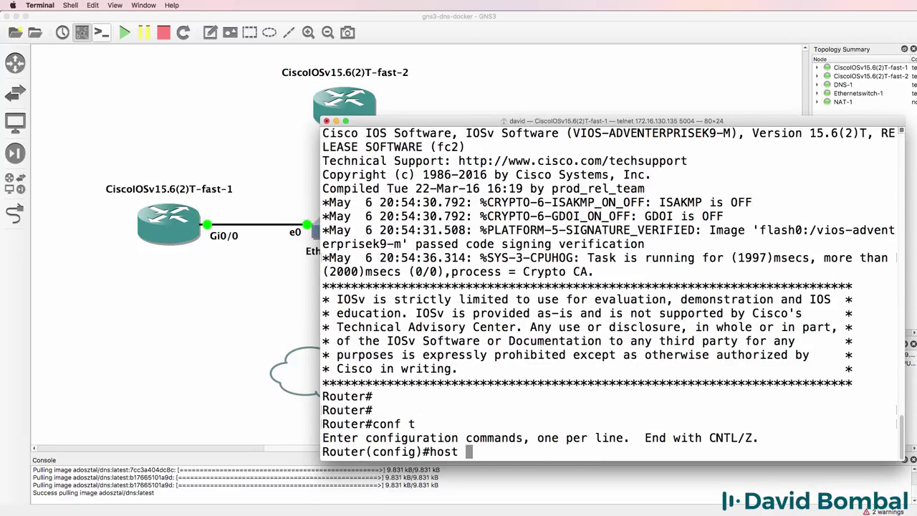
type("R1")
key("Return")
Give R1's Gi0/0 the address 192.168.122.201 255.255.255.0.
type("int ")
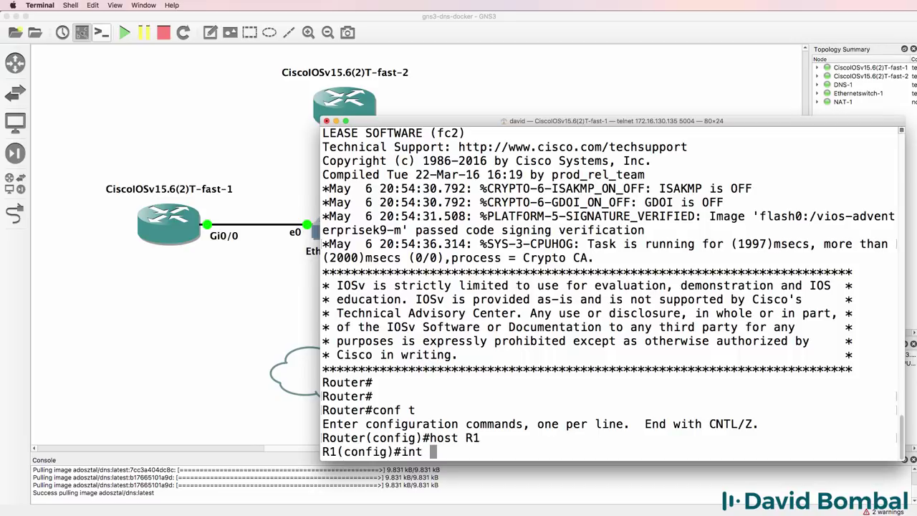
type("g0/0")
key("Return")
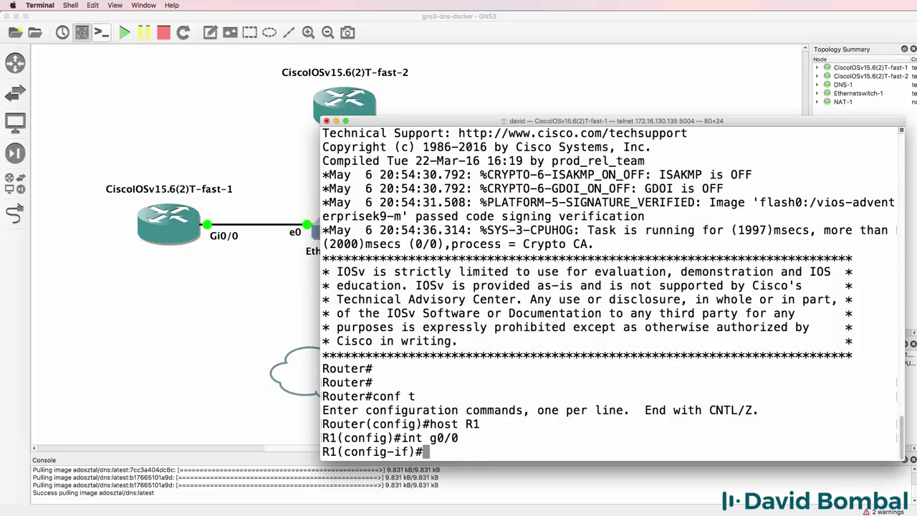
type("ip add")
key("Tab")
type("192.168.122.")
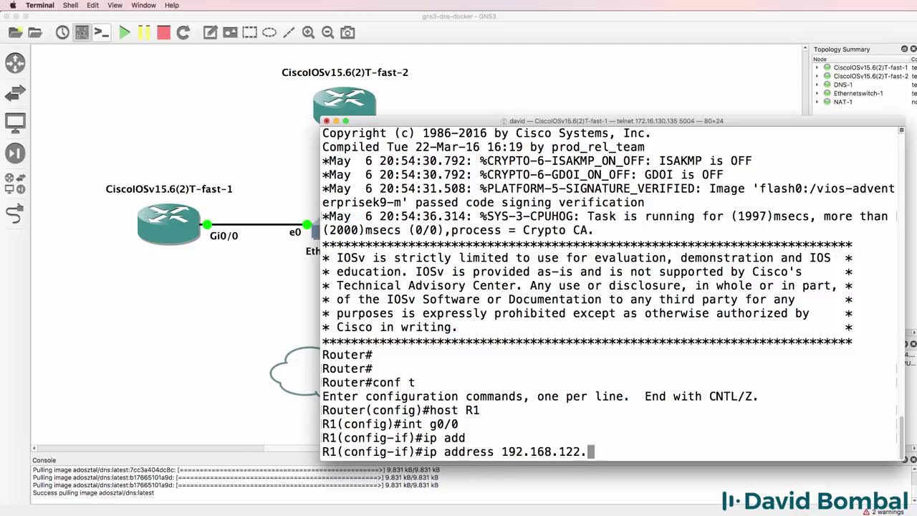
type("201 255.255.255.")
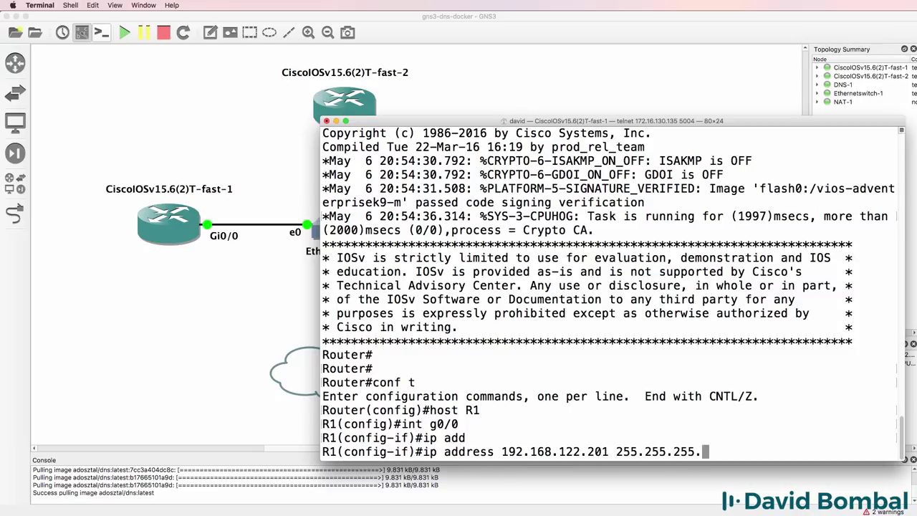
type("0")
key("super+grave")
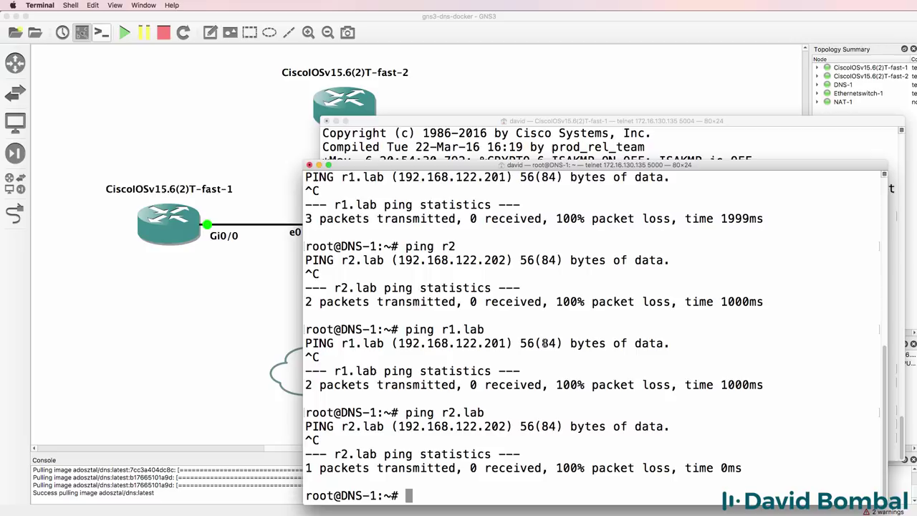
left_click_drag(513, 343, 378, 330)
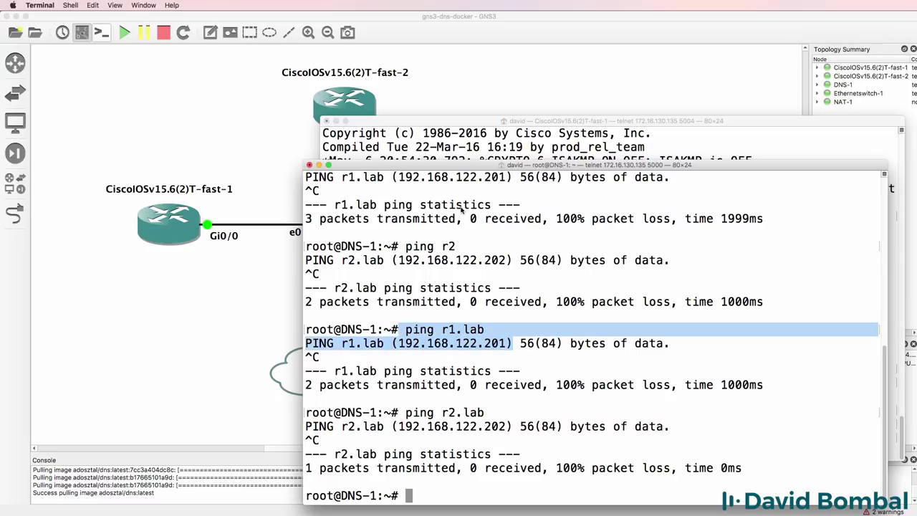
left_click(512, 143)
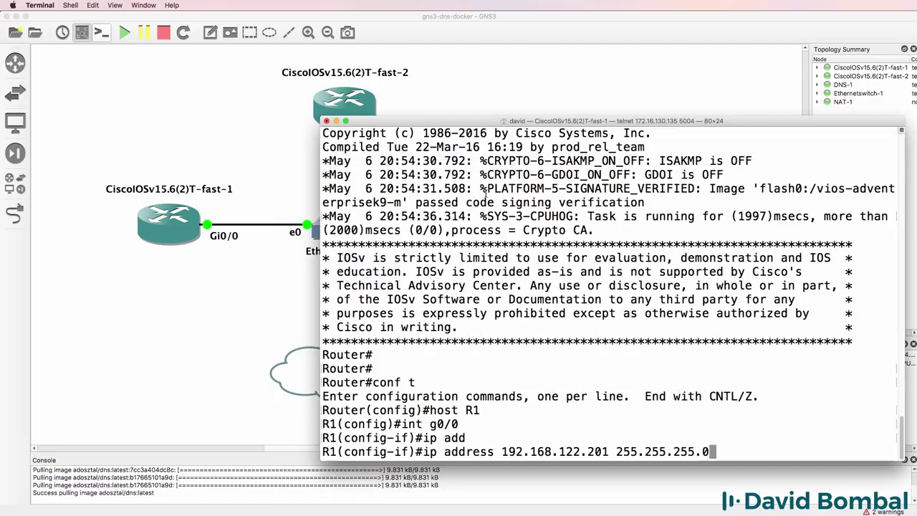
key("Return")
Bring Gi0/0 up with no shut and leave interface configuration.
type("no shut")
key("Return")
type("exit")
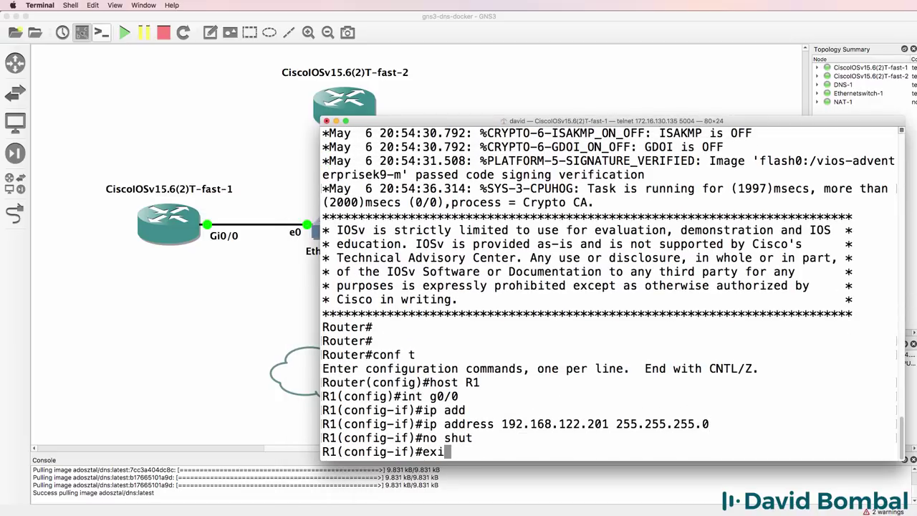
key("Return")
Turn on ip domain-lookup and start entering the ip name-server address 192.168.122.
type("ip domain-lookp")
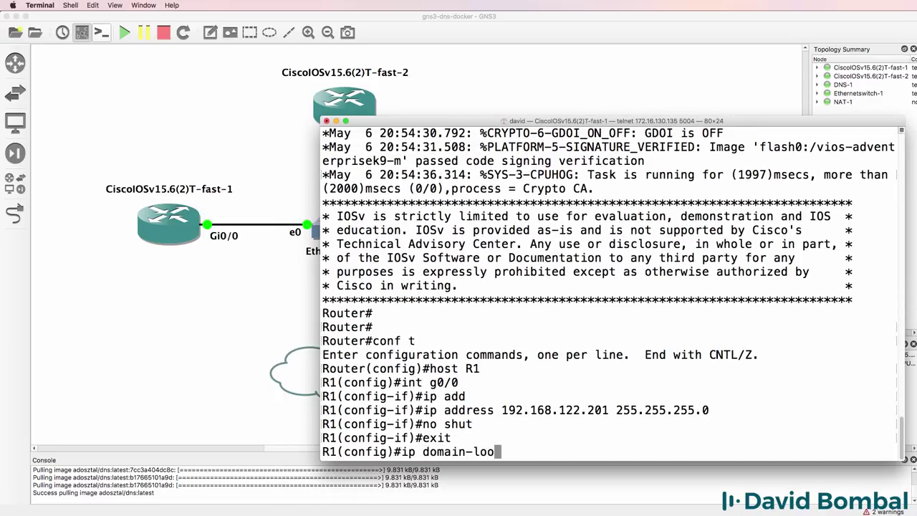
key("BackSpace")
key("BackSpace")
type("kup")
key("Return")
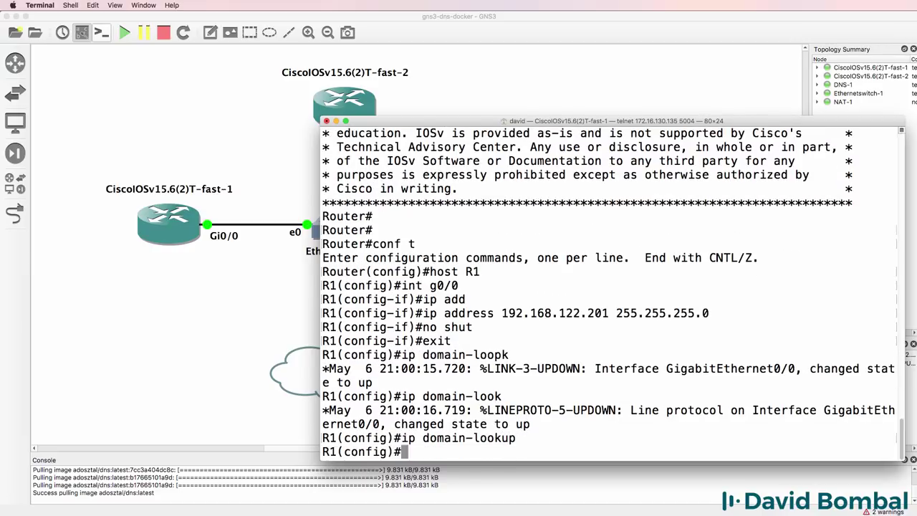
type("ip nam")
key("Tab")
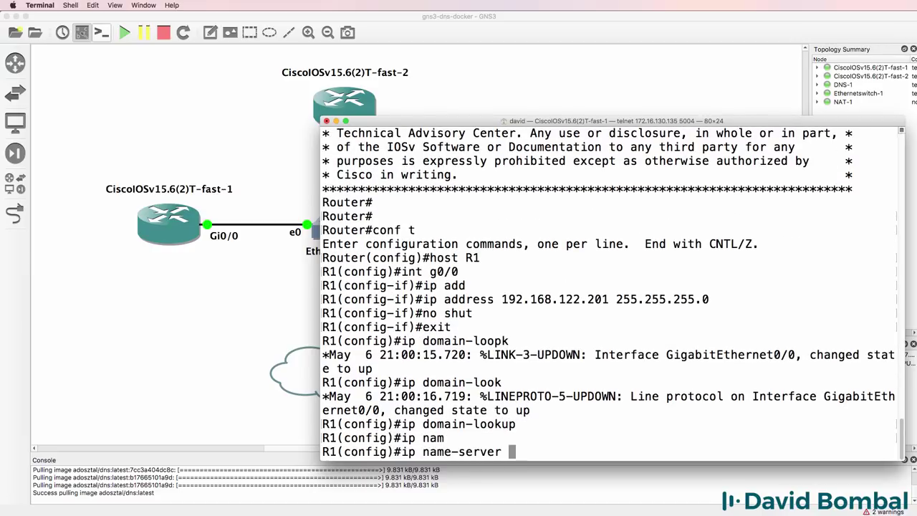
type("192.168.12")
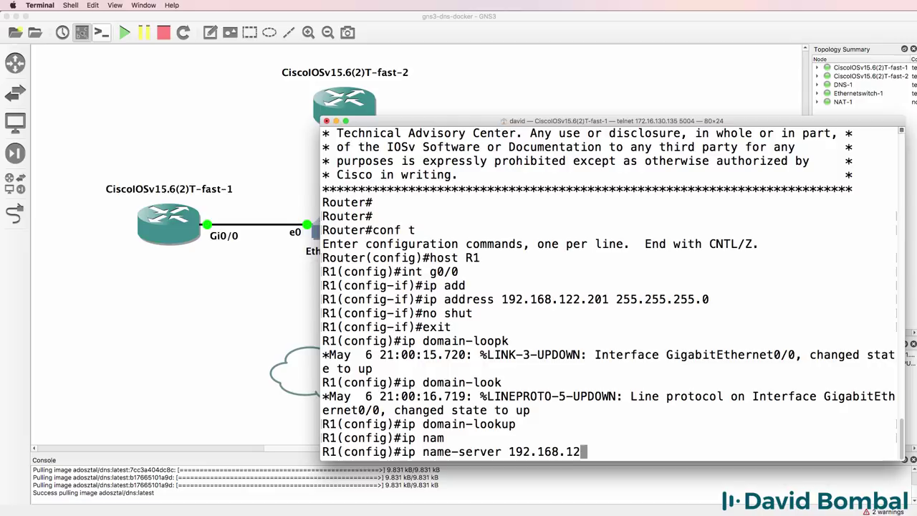
type("2.")
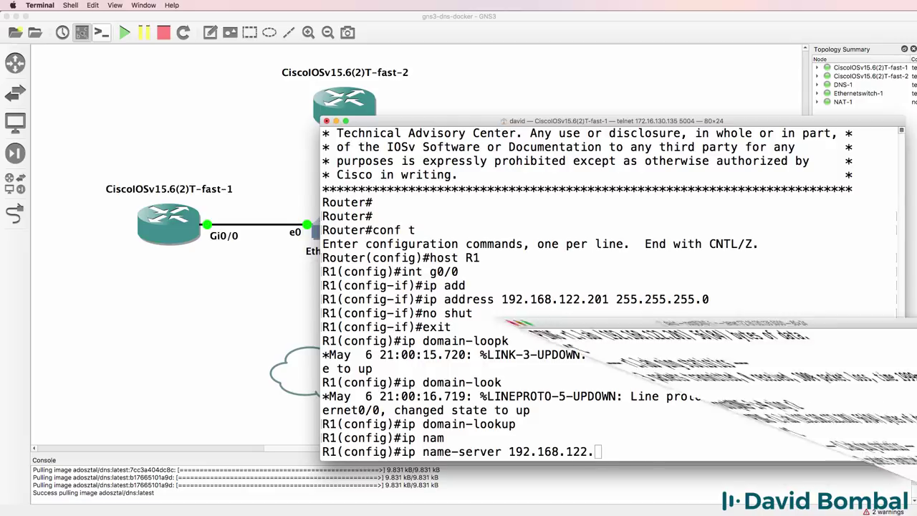
Run ifconfig on DNS-1 to find its address, 192.168.122.250.
type("ifcnfig")
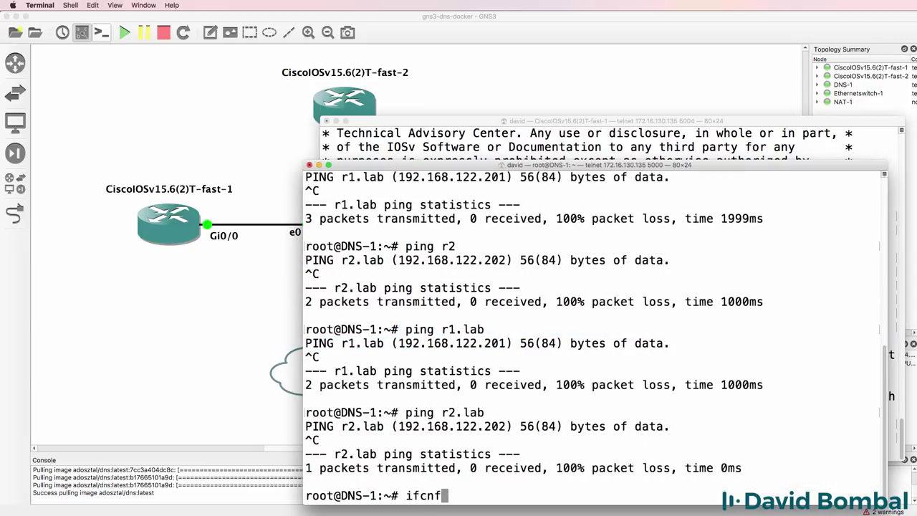
key("Return")
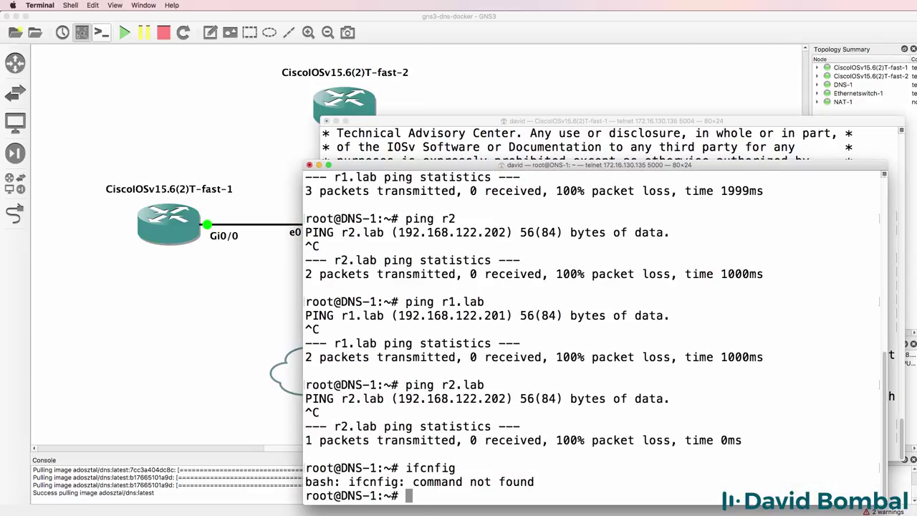
type("ifconfig")
key("Return")
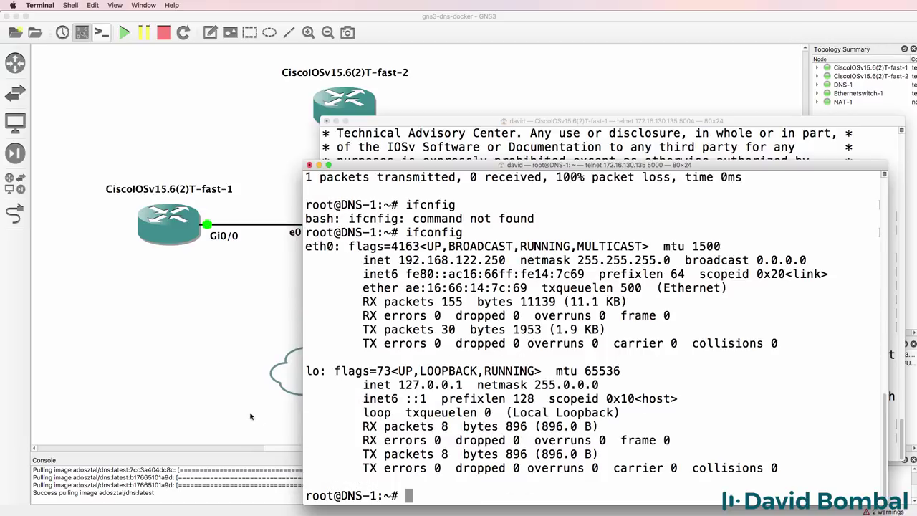
left_click_drag(505, 260, 398, 260)
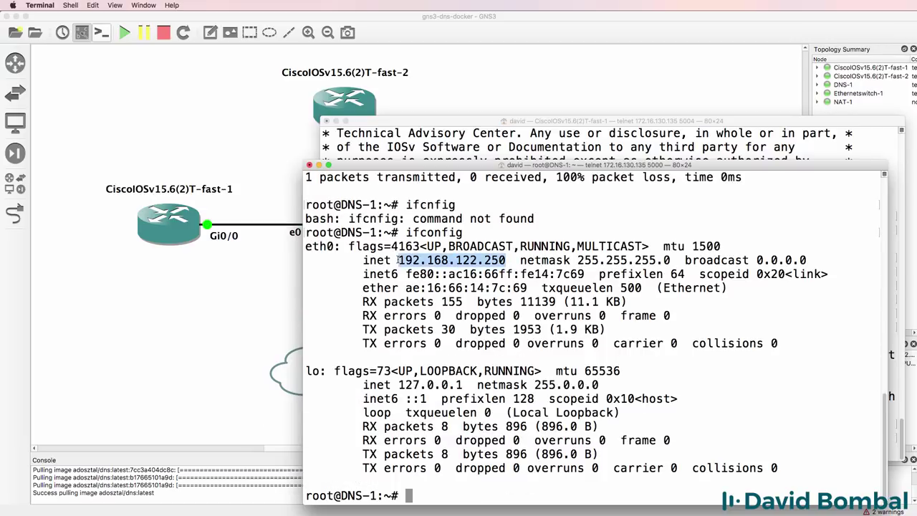
left_click(320, 166)
Finish R1's name-server as 192.168.122.250 and ping 192.168.122.250 from R1.
type("250")
key("Return")
type("end")
key("Return")
key("Return")
key("Return")
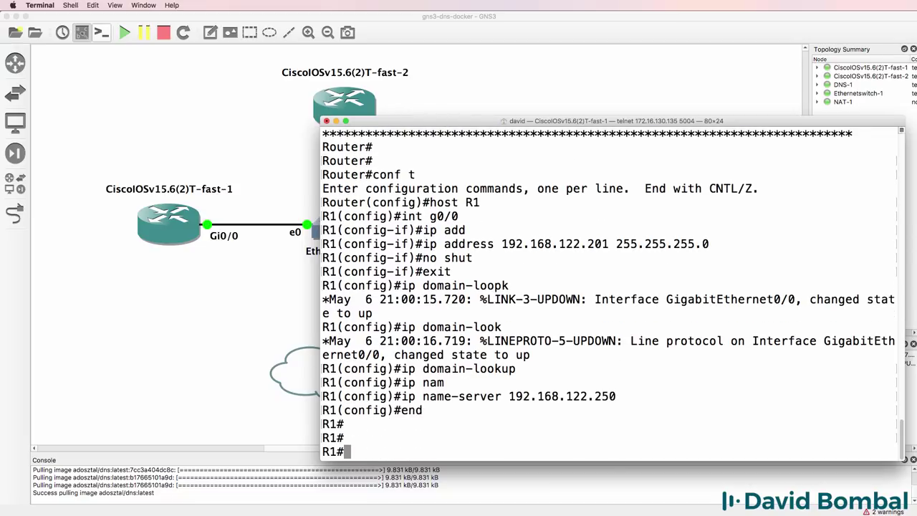
type("ping 192.168.122.1")
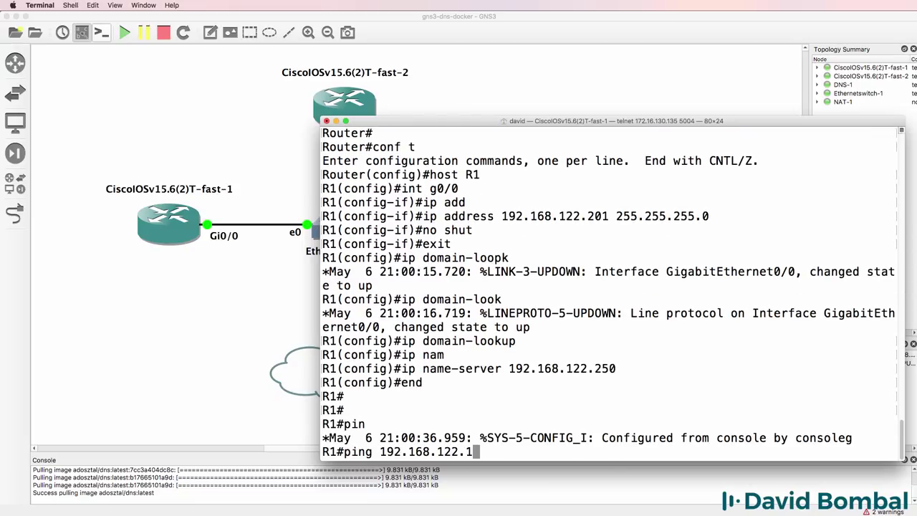
key("BackSpace")
type("255")
key("BackSpace")
type("0")
key("Return")
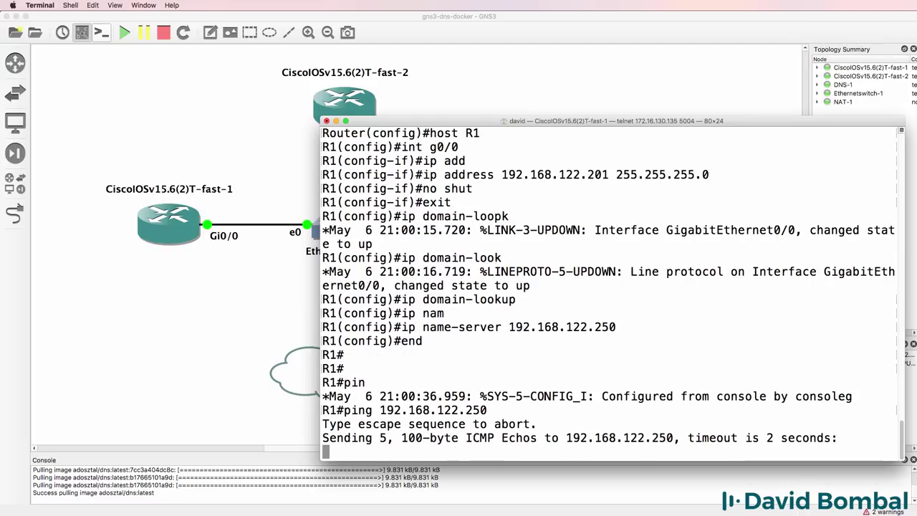
Add a default route 0.0.0.0 0.0.0.0 via 192.168.122.1 on R1.
type("conf t")
key("Return")
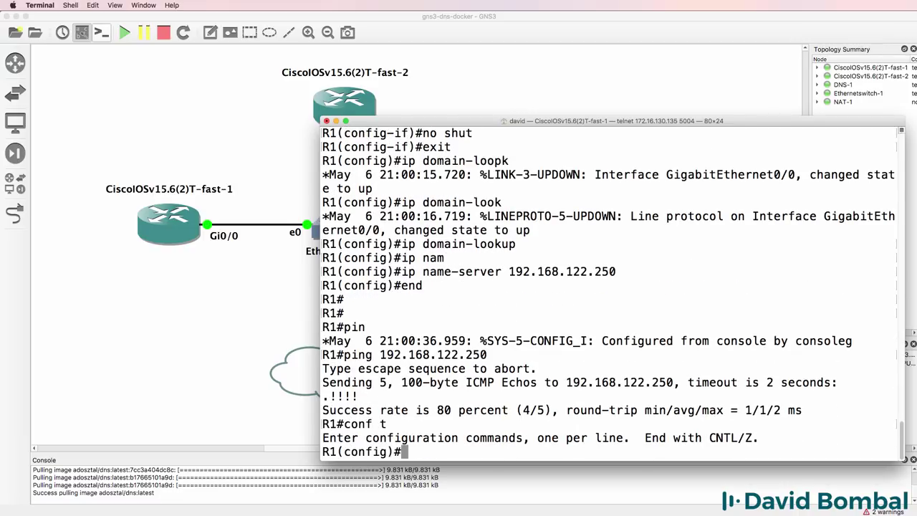
type("ip route 0.0.0.")
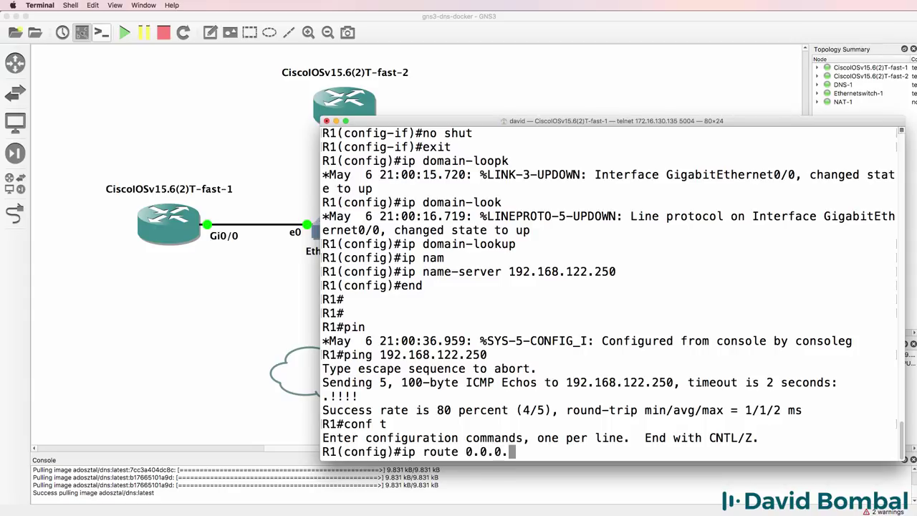
type(" 0 0.0.0.0")
type(" 192.168.")
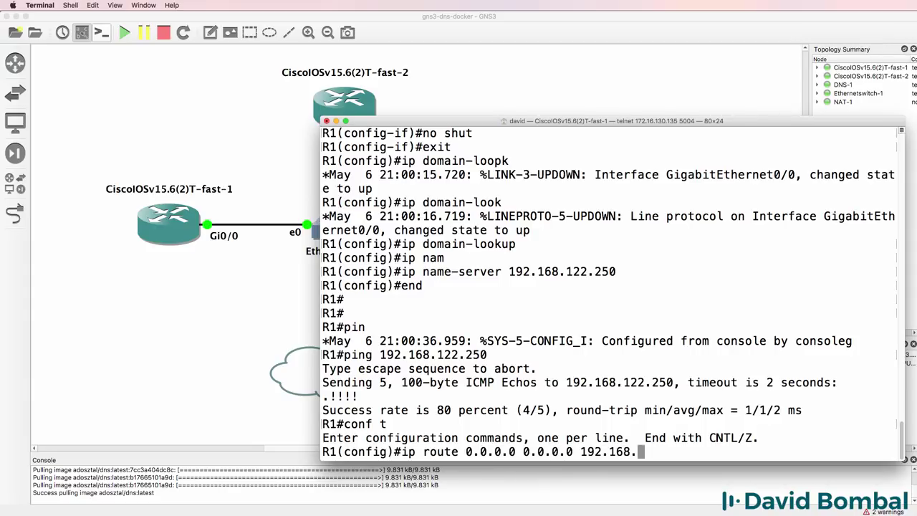
type("122.1")
key("Return")
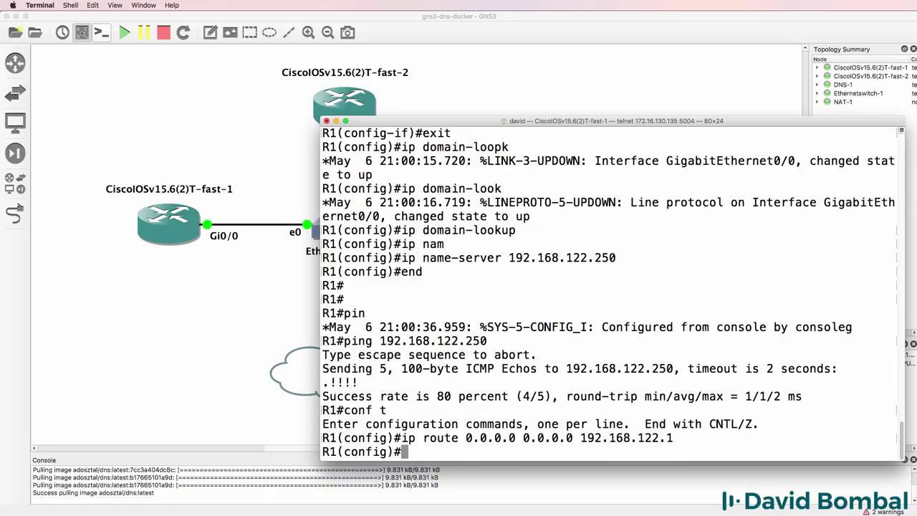
type("end")
key("Return")
key("super+Tab")
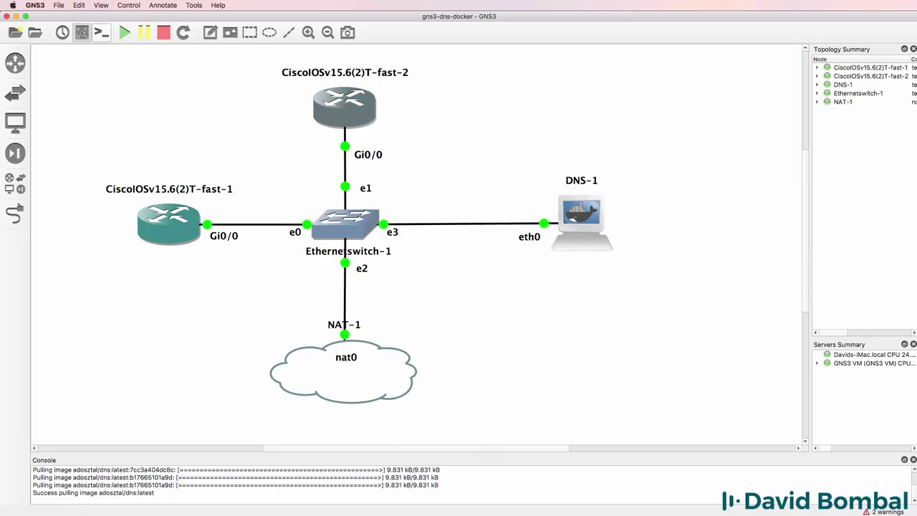
In the second router's console, enter configuration and set the hostname to R2.
key("super+Tab")
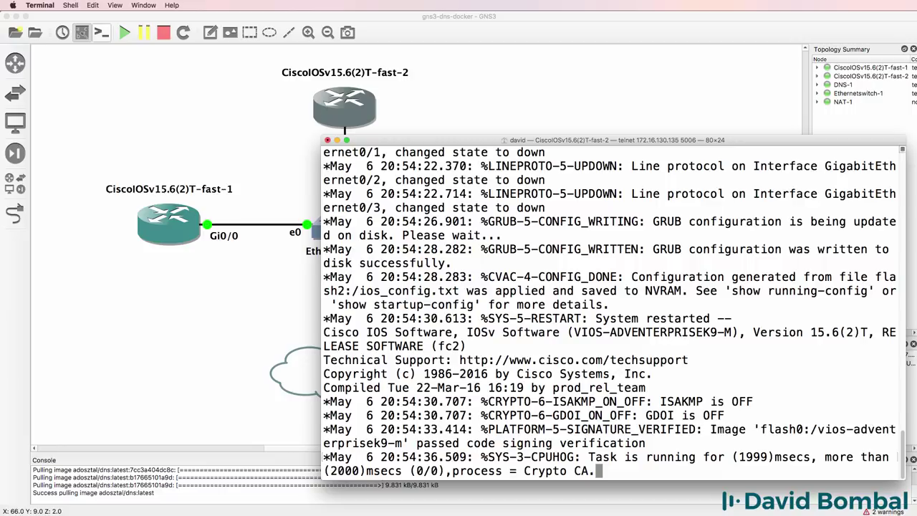
key("Return")
key("Return")
type("conf t")
key("Return")
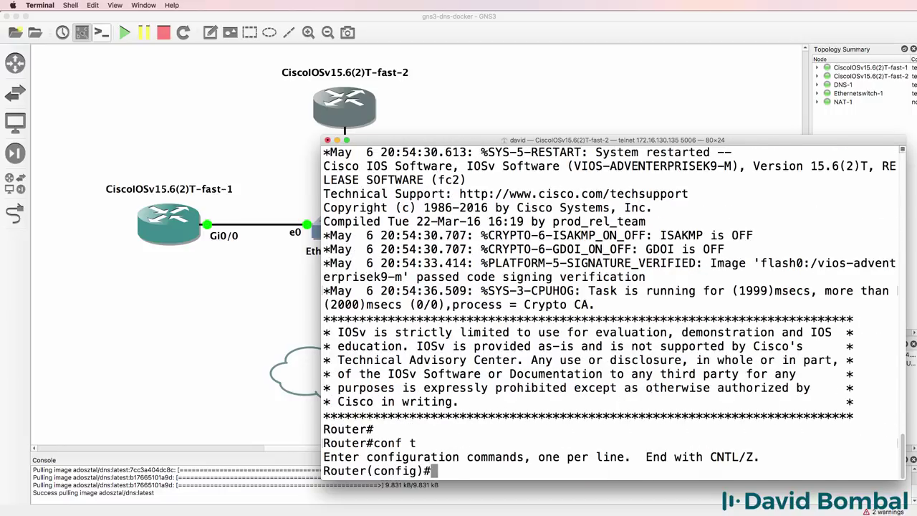
type("host R2")
key("Return")
Enable R2's Gi0/0 and address it 192.168.122.202 255.255.255.0.
type("int ")
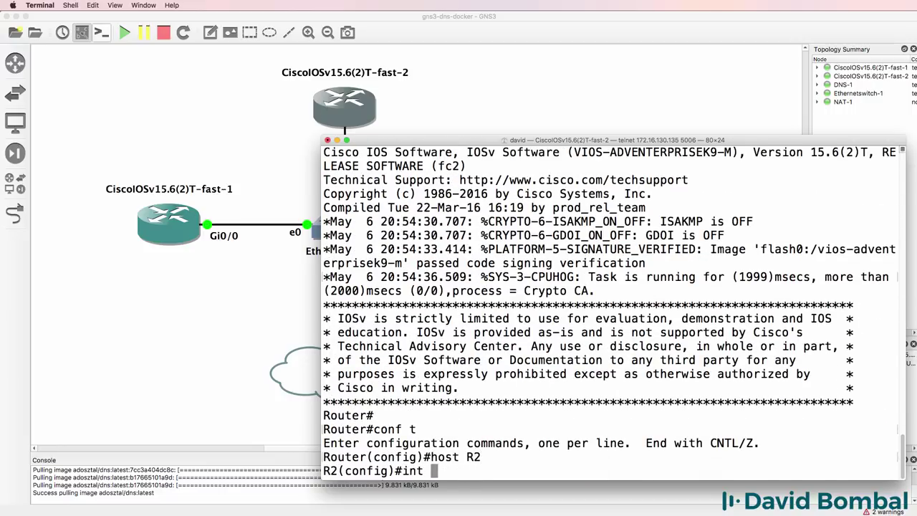
type("g0/0")
key("Return")
type("no shut")
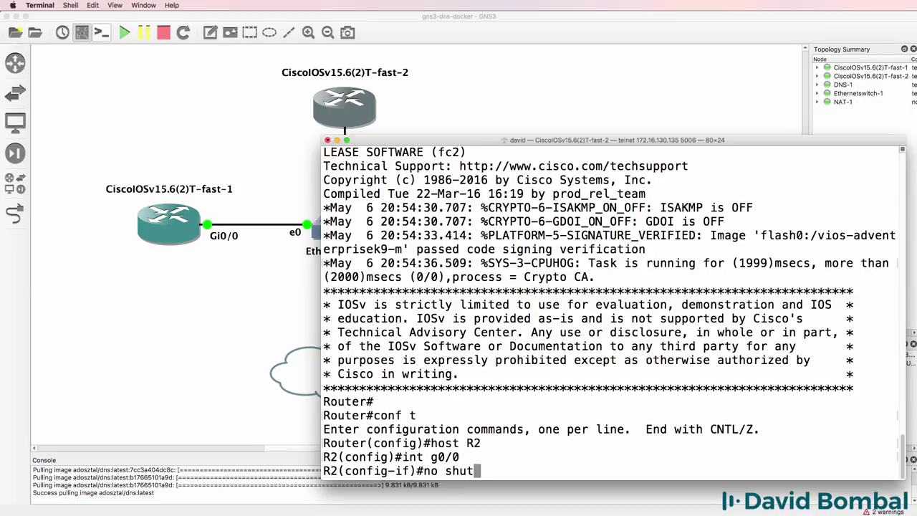
key("Return")
type("ip add")
key("Tab")
type("1")
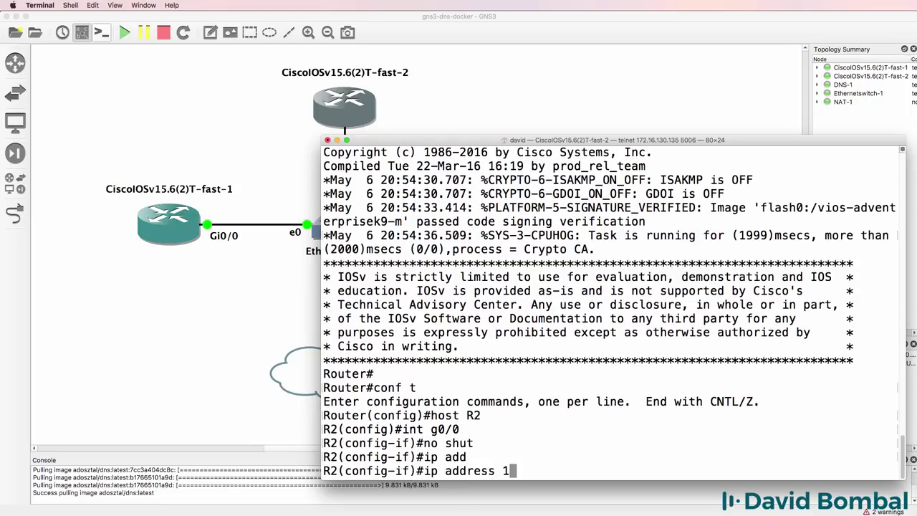
type("92.168.122.")
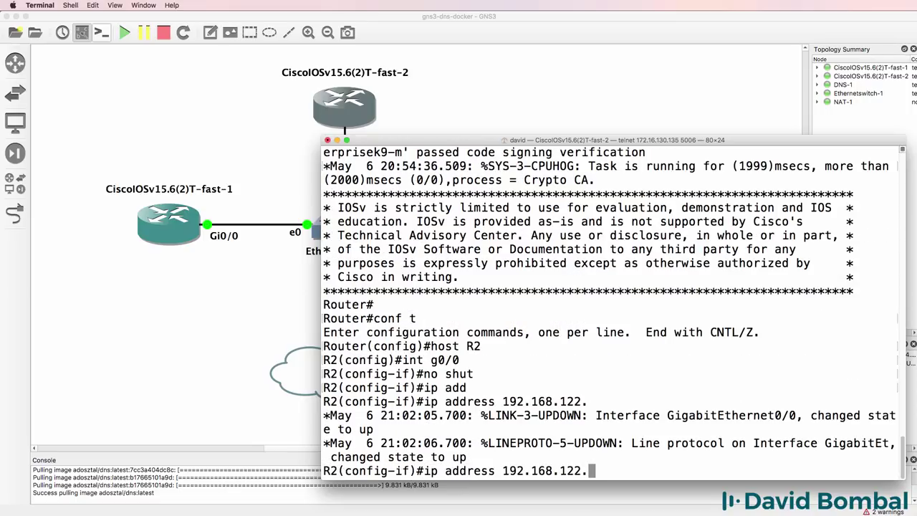
type("202 255.255.255.0")
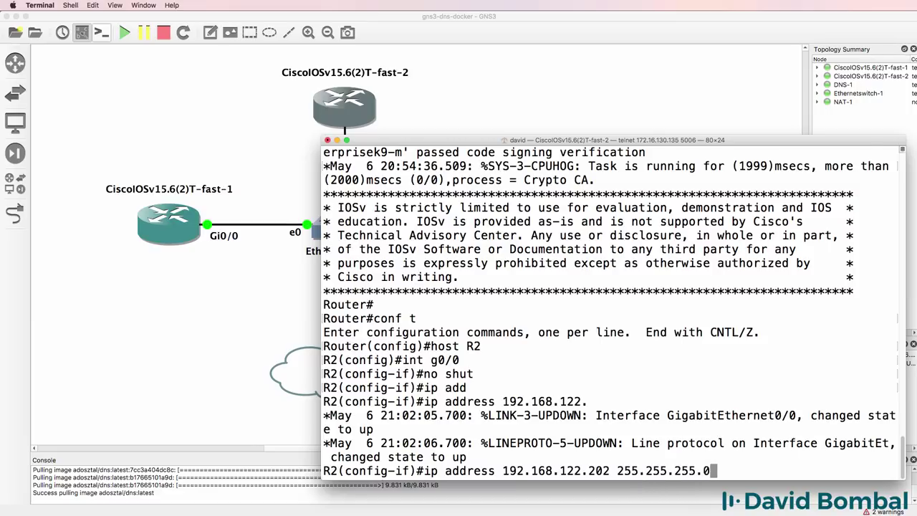
key("Return")
Run do ping 192.168.122.250 from R2's interface configuration.
type("e")
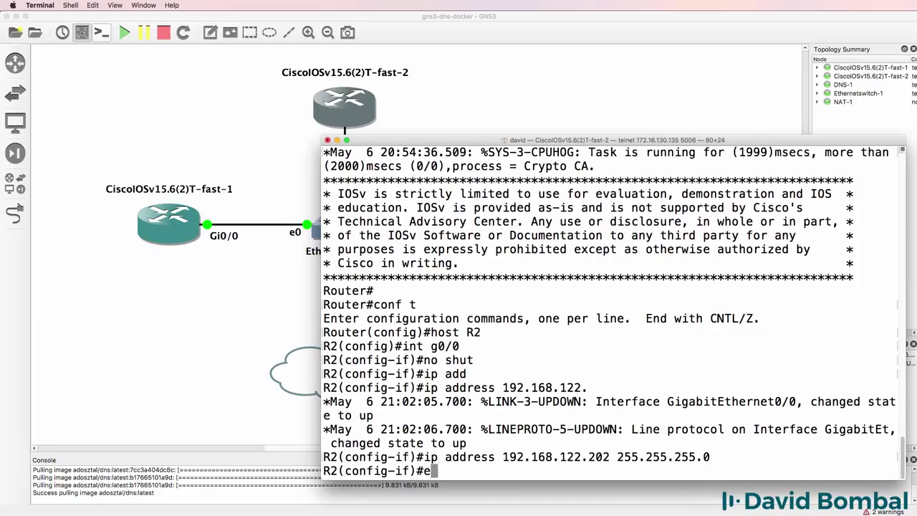
key("BackSpace")
type("do ping 192.16")
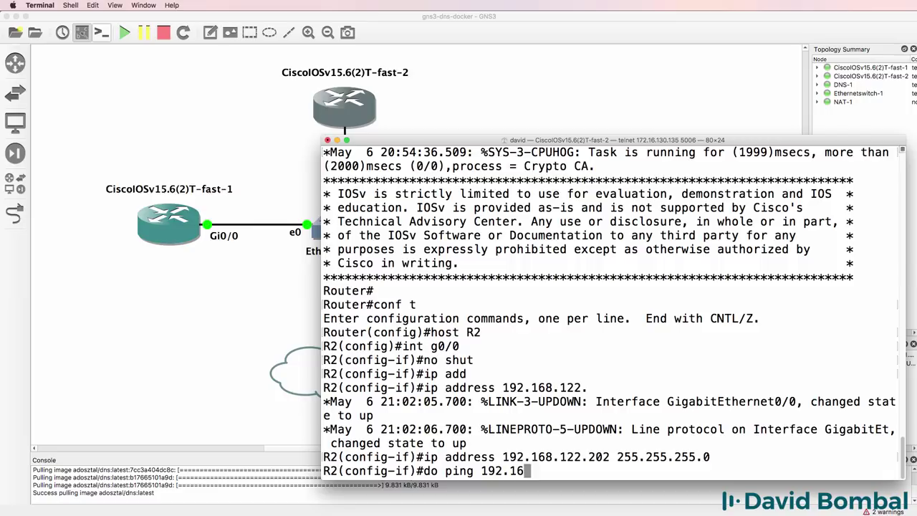
type("8.122.250")
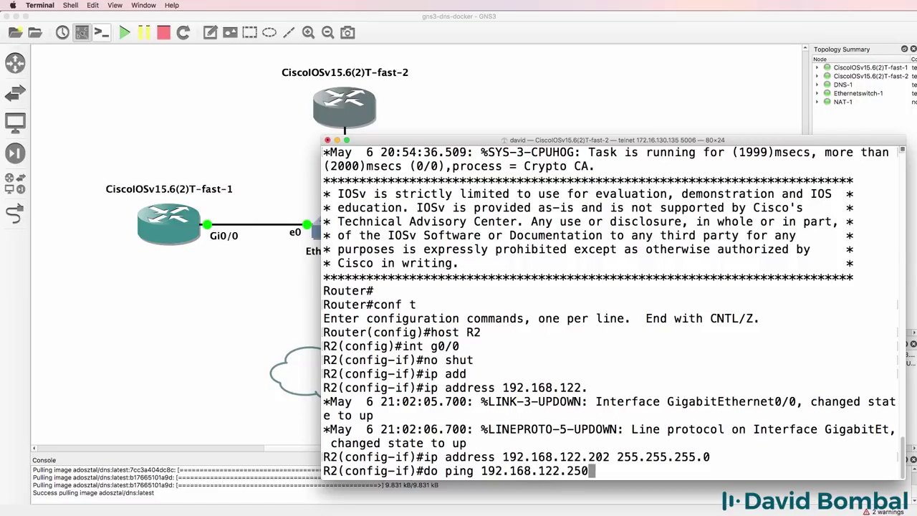
key("Return")
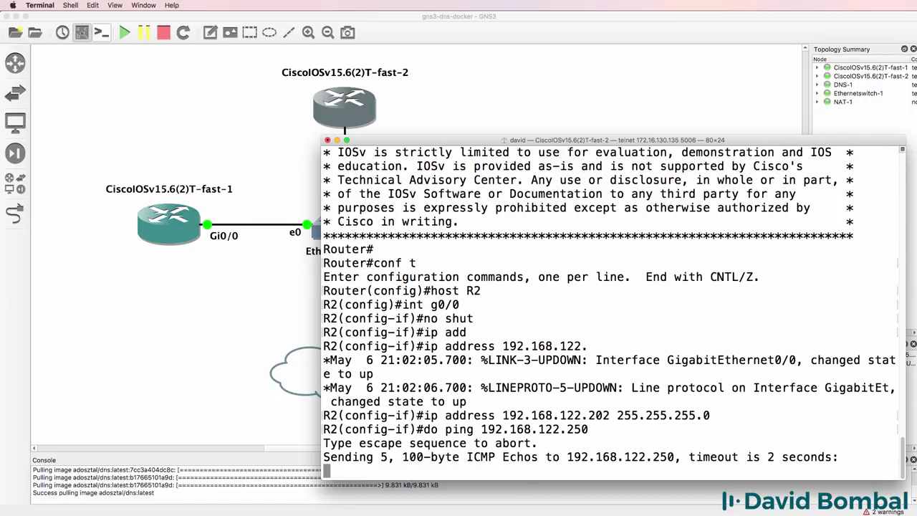
Enable ip domain-lookup on R2 and set name-server 192.168.122.250.
type("exit")
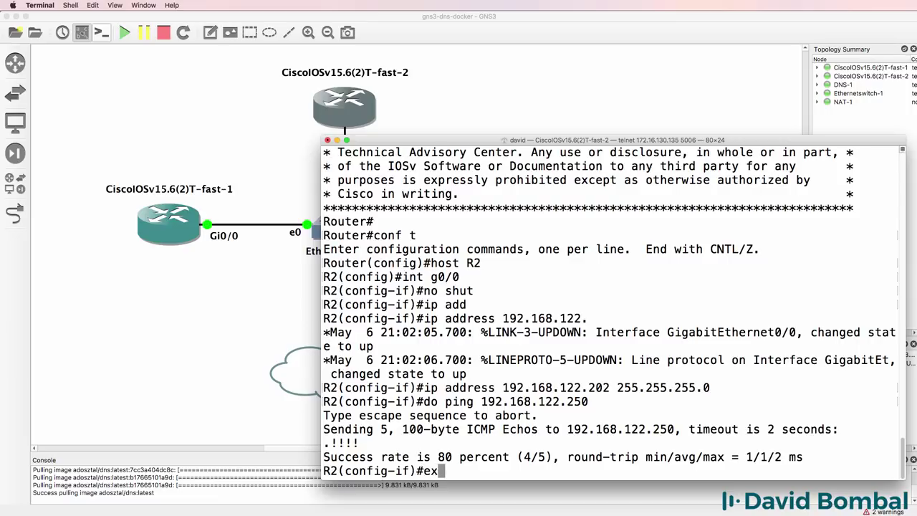
key("Return")
type("ip domain-o")
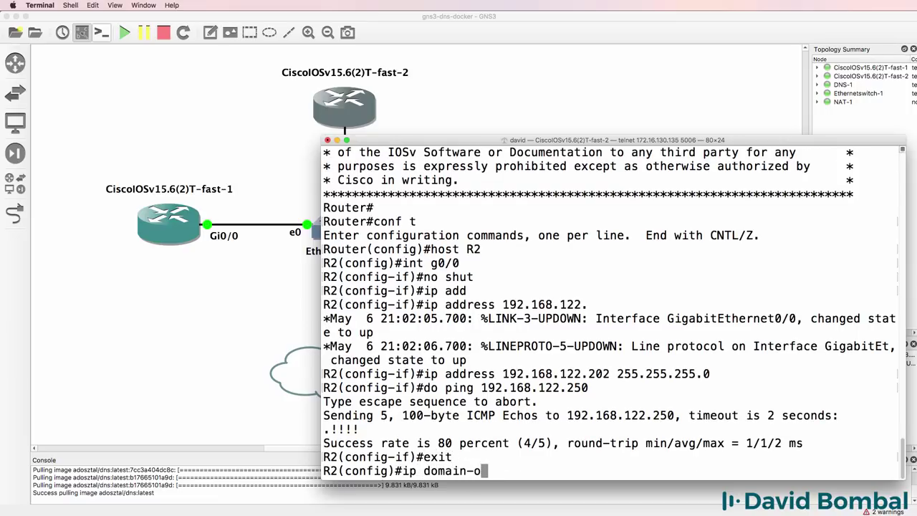
key("BackSpace")
type("lookup")
key("Return")
type("ip name")
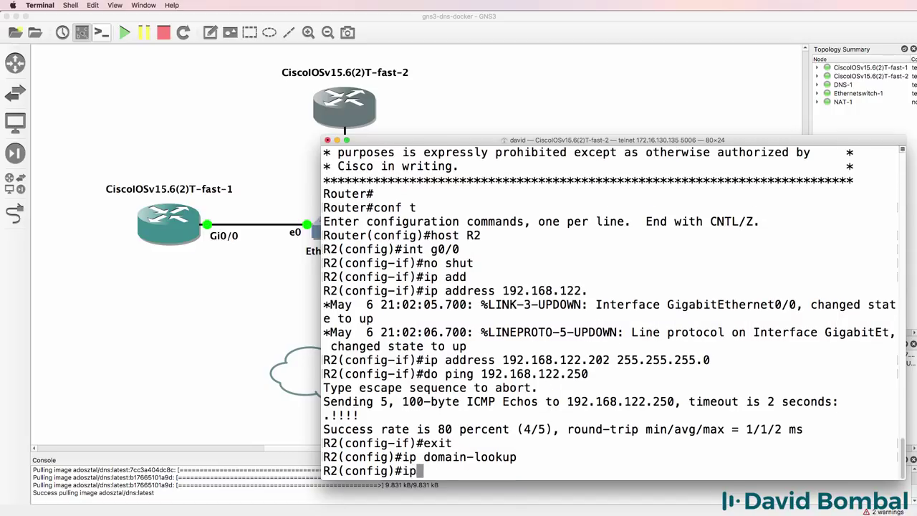
key("Tab")
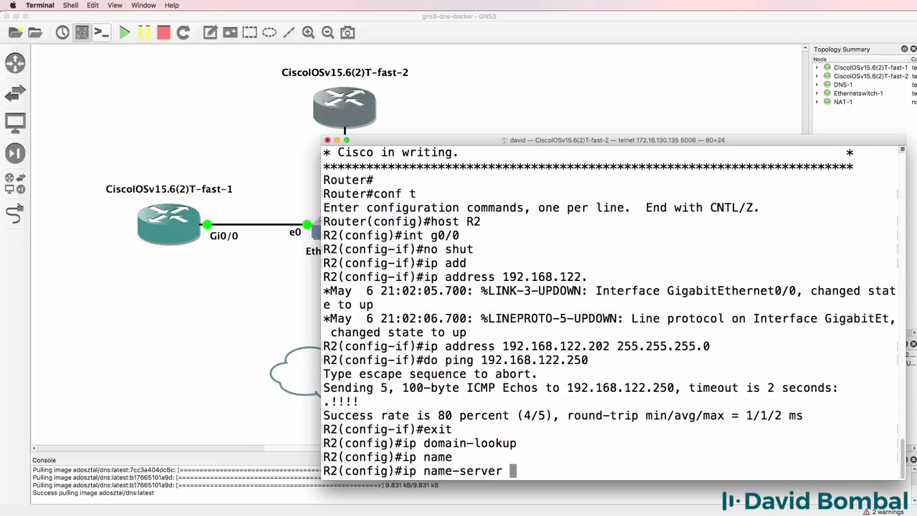
type("192.168.122.2")
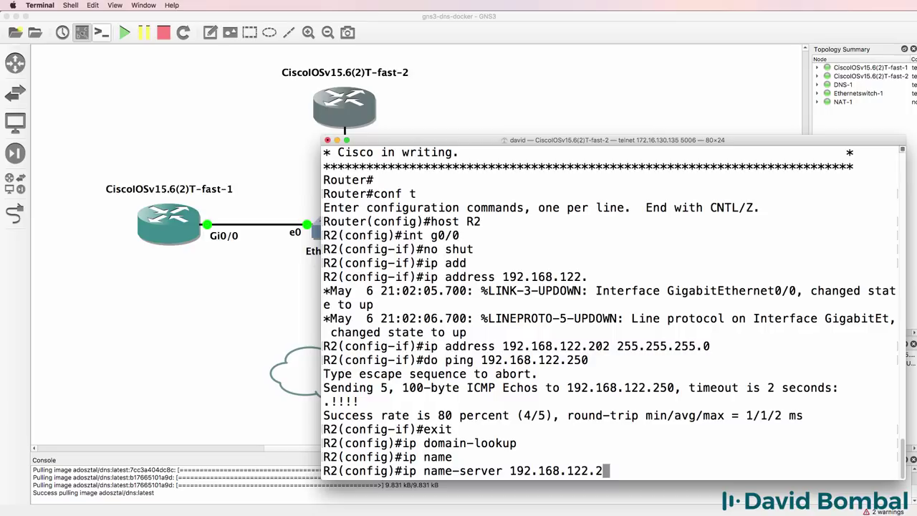
type("50")
key("Return")
type("end")
key("Return")
key("Return")
key("Return")
key("Return")
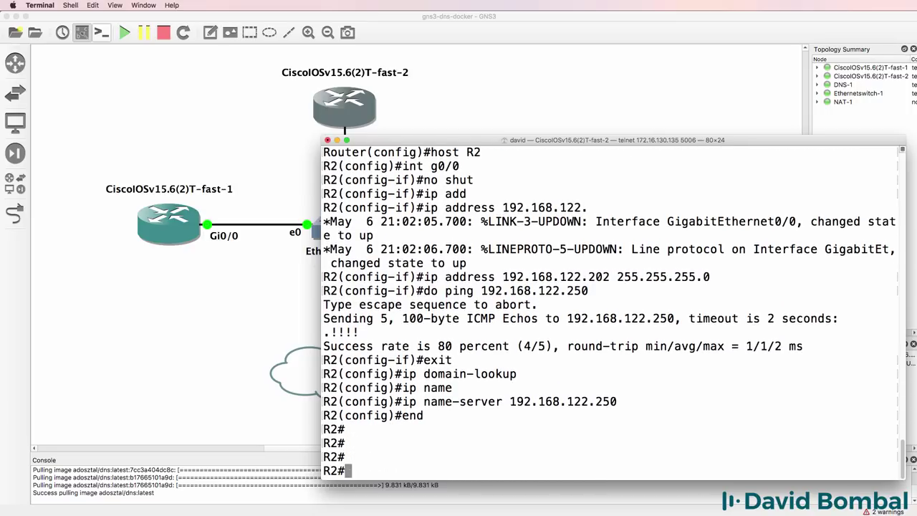
Add R2's default route 0.0.0.0 0.0.0.0 via 192.168.122.1.
type("conf t")
key("Return")
type("ip route r")
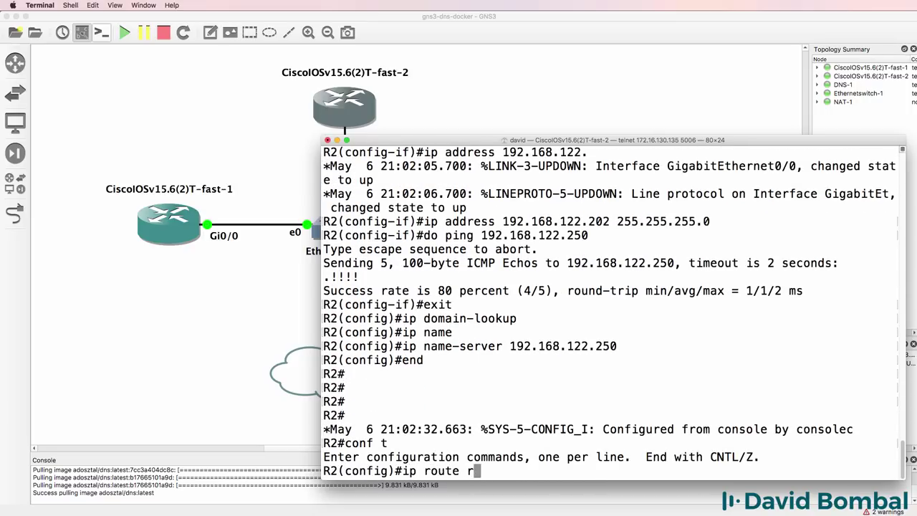
key("BackSpace")
type("0.0.0.0 0.0.0.0 ")
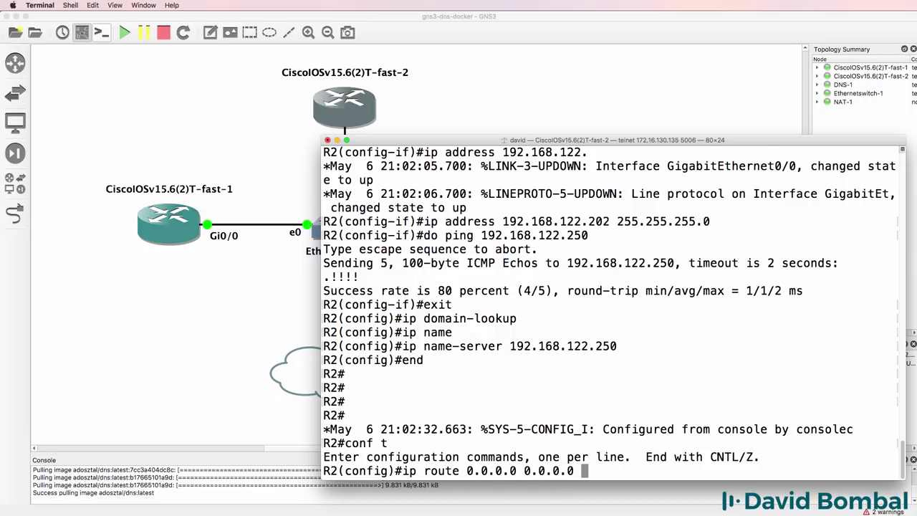
type("192.168.122.1")
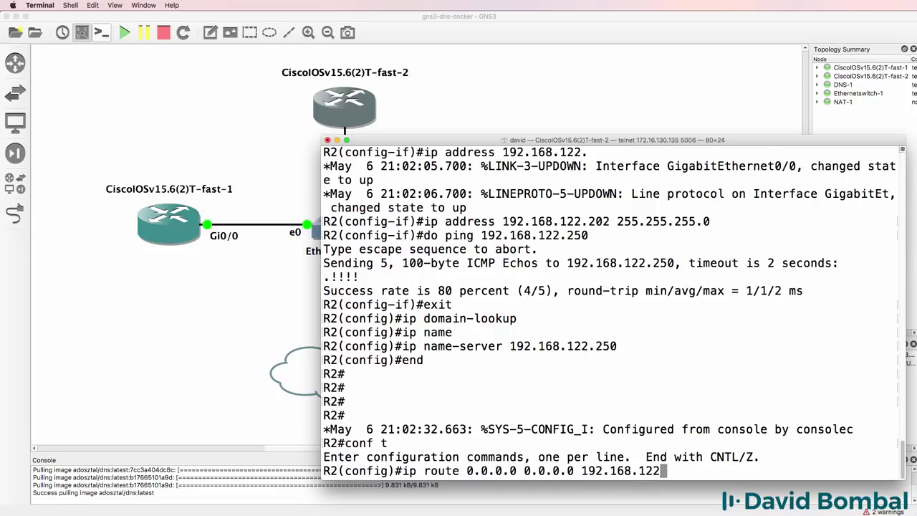
key("Return")
type("end")
key("Return")
key("Return")
key("Return")
key("Return")
key("Return")
key("Return")
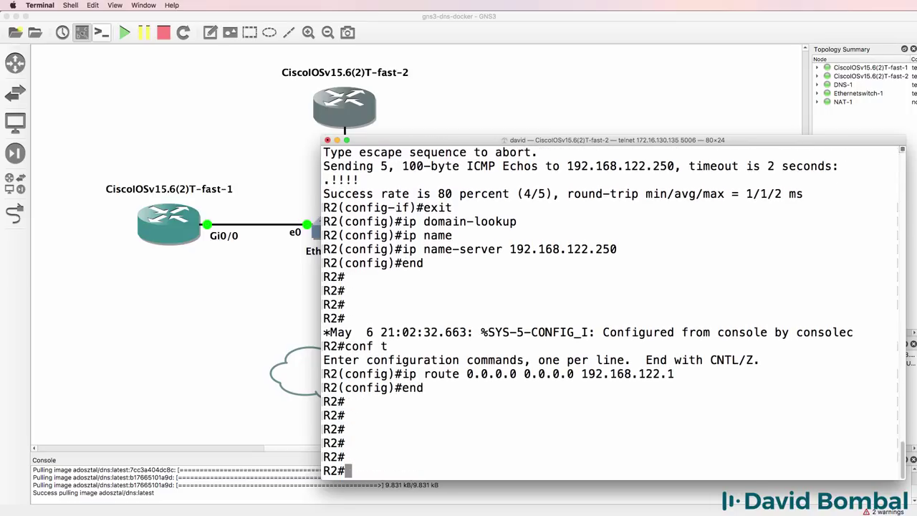
Ping google.com, cisco.com and gns3.com from R2, all succeeding at 100%.
type("ping google.com")
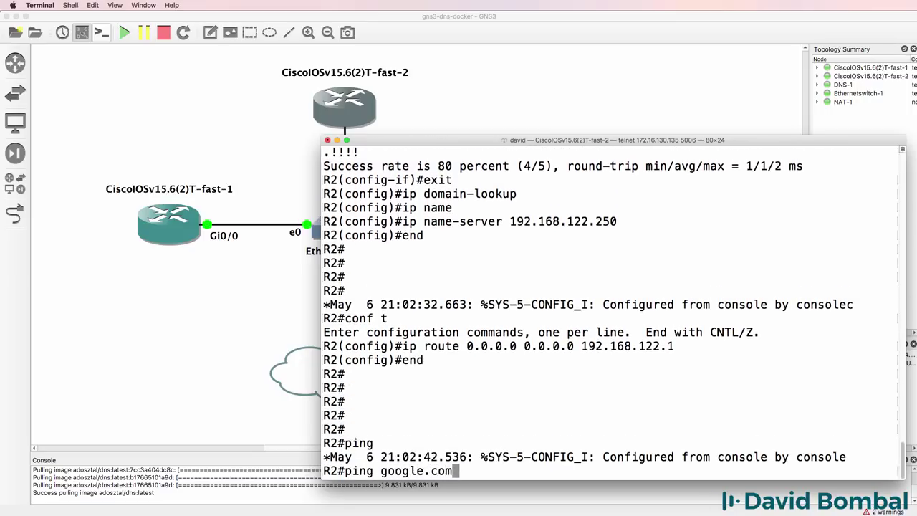
key("Return")
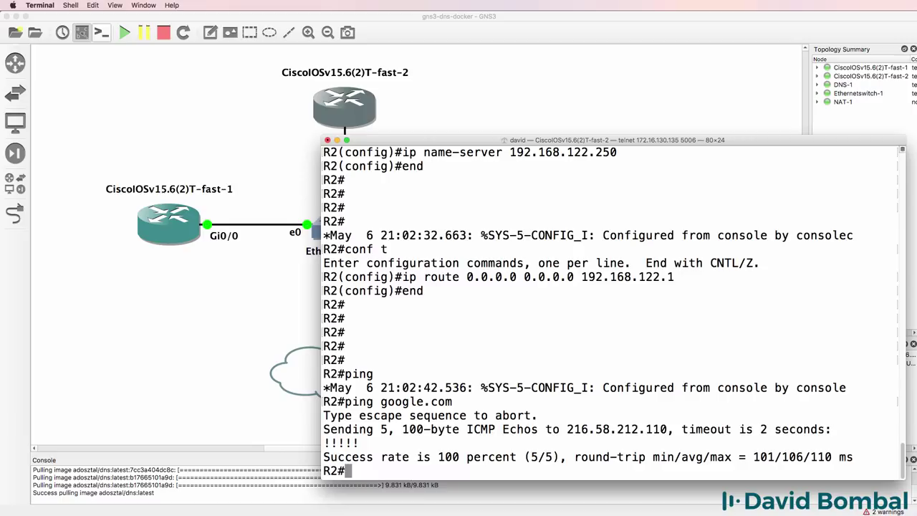
type("ping cisco.com")
key("Return")
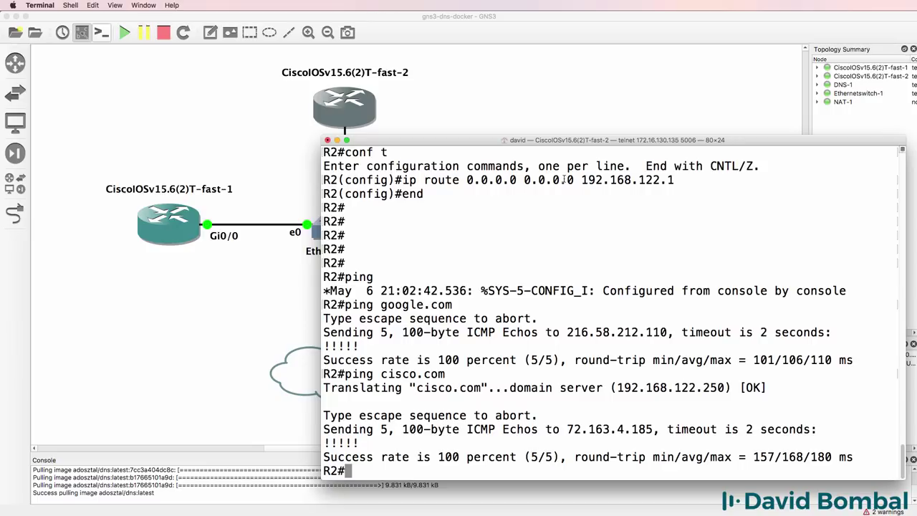
left_click_drag(724, 388, 619, 388)
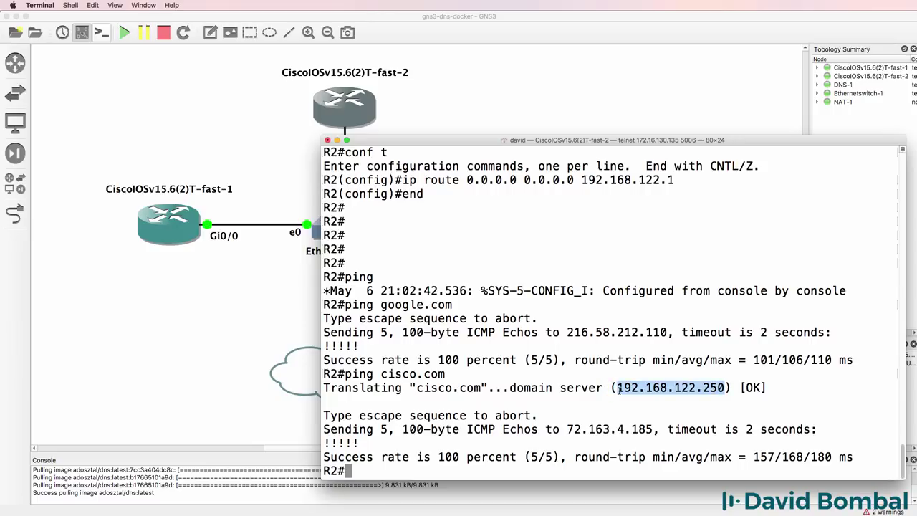
type("ping gns3.c")
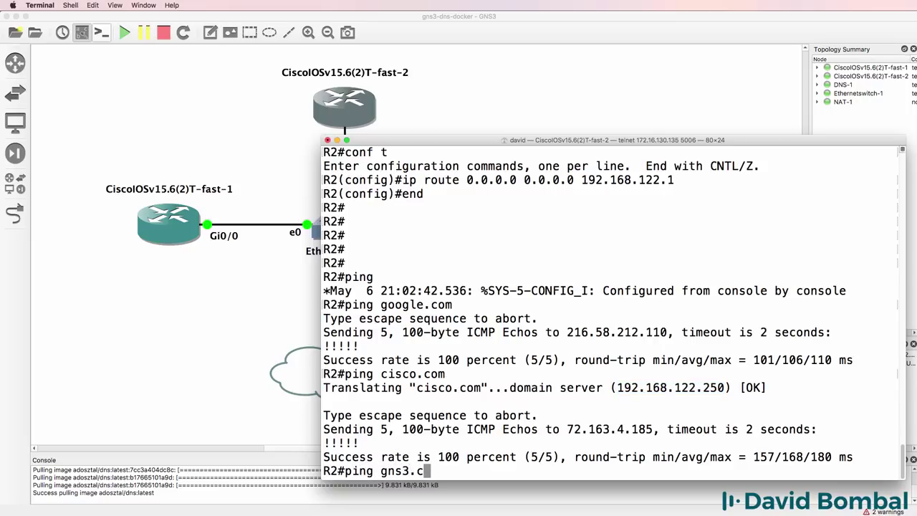
type("om")
key("Return")
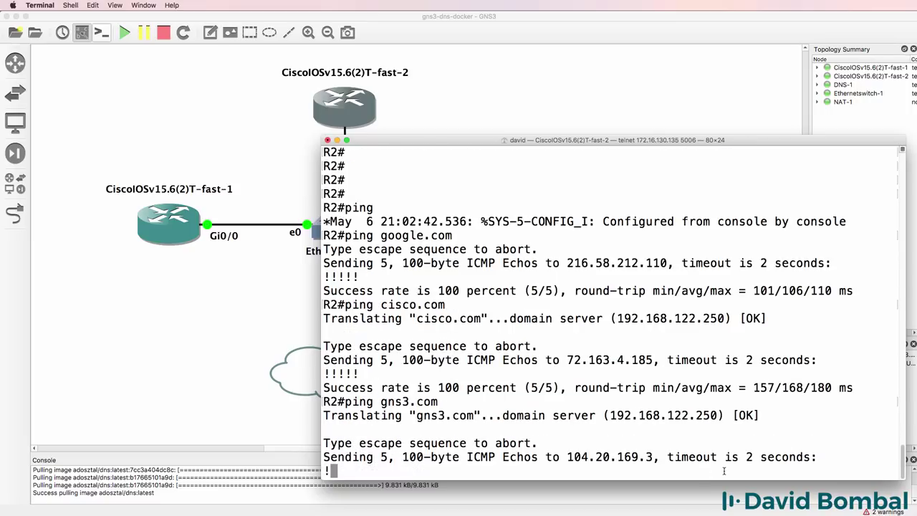
left_click_drag(748, 387, 325, 369)
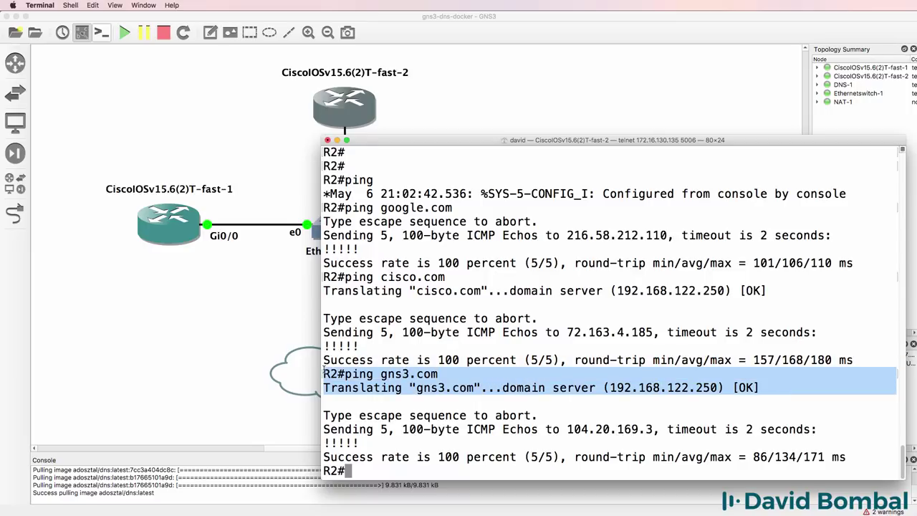
left_click(530, 395)
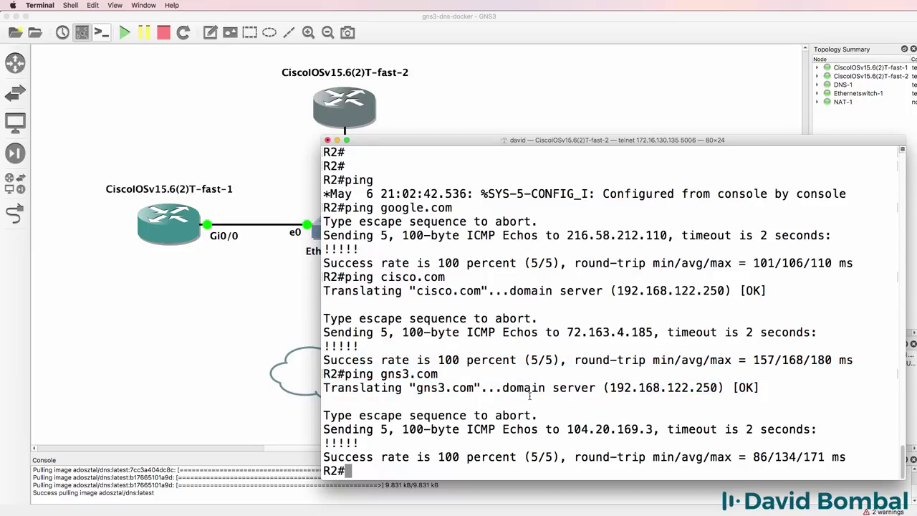
Try pinging r1 and r1.lab from R2; neither name resolves.
type("ping r1")
key("Return")
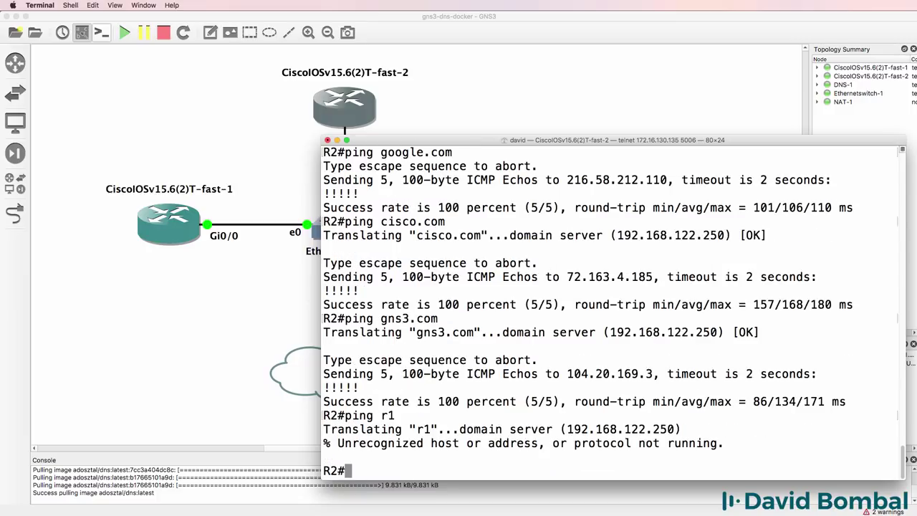
type("ping r1.lab")
key("Return")
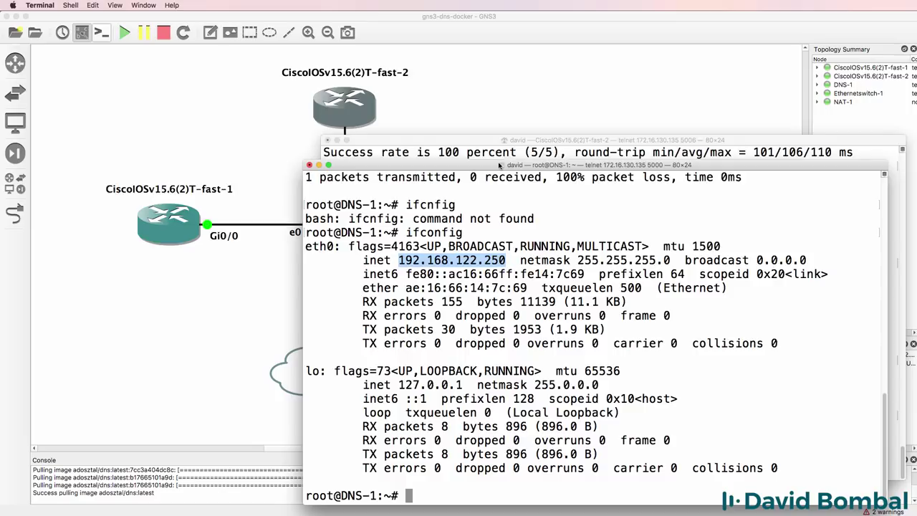
From DNS-1, ping r1 and then r1.lab, stopping each with Ctrl+C.
left_click(498, 172)
type("ping r1")
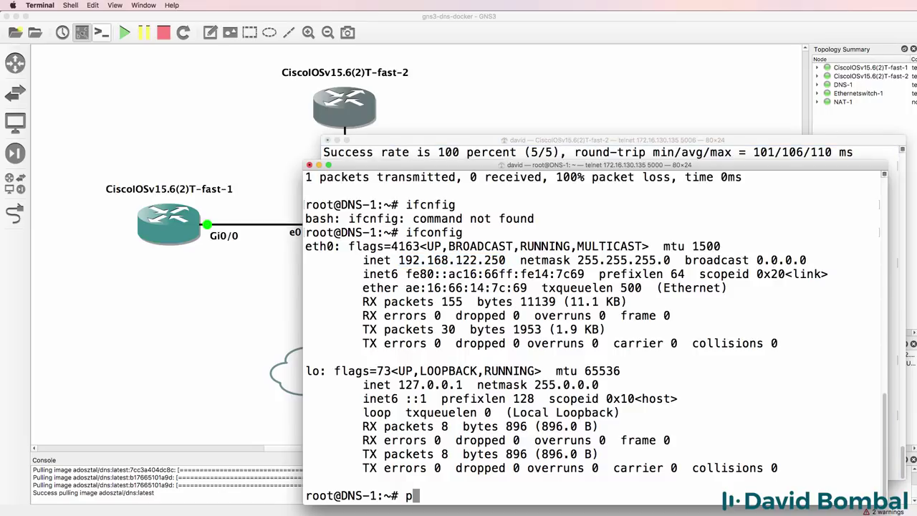
key("Return")
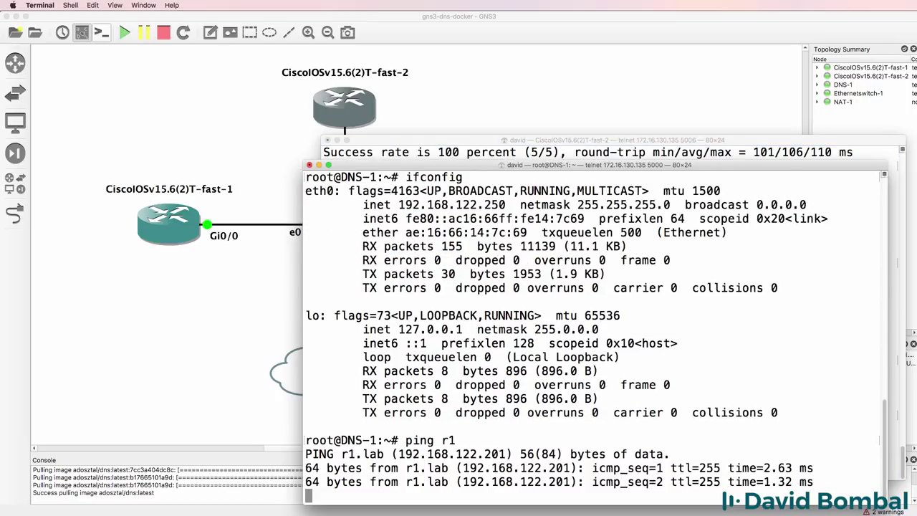
key("ctrl+c")
key("Up")
type(".lab")
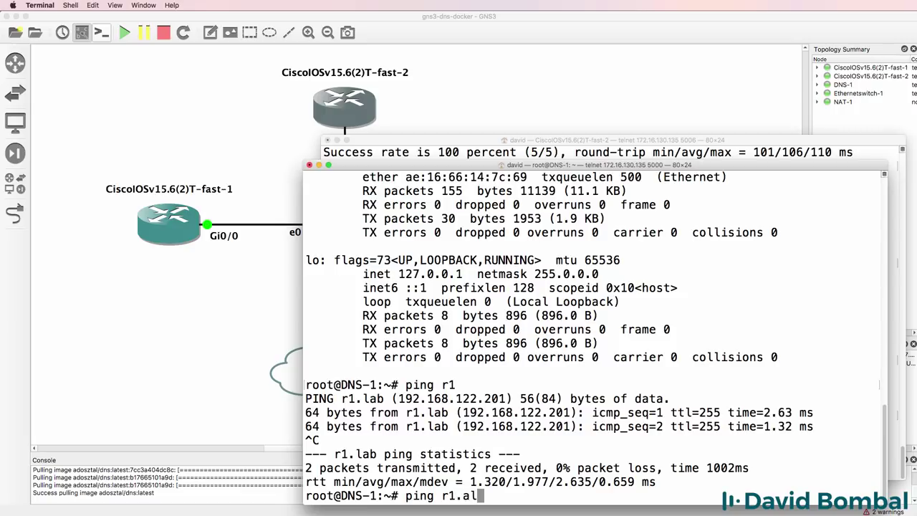
key("BackSpace")
key("BackSpace")
key("BackSpace")
type("lab")
key("Return")
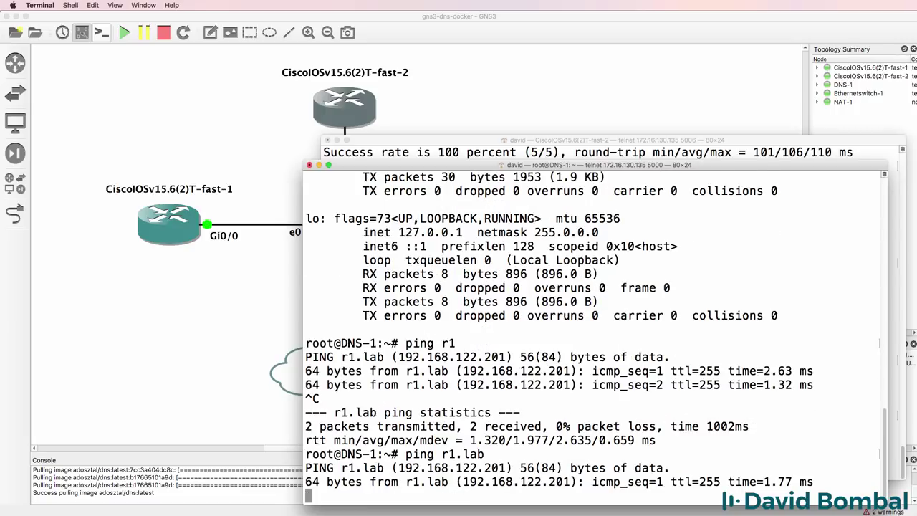
key("ctrl+c")
Restart the dnsmasq service on DNS-1 and ping r1.lab again.
type("se")
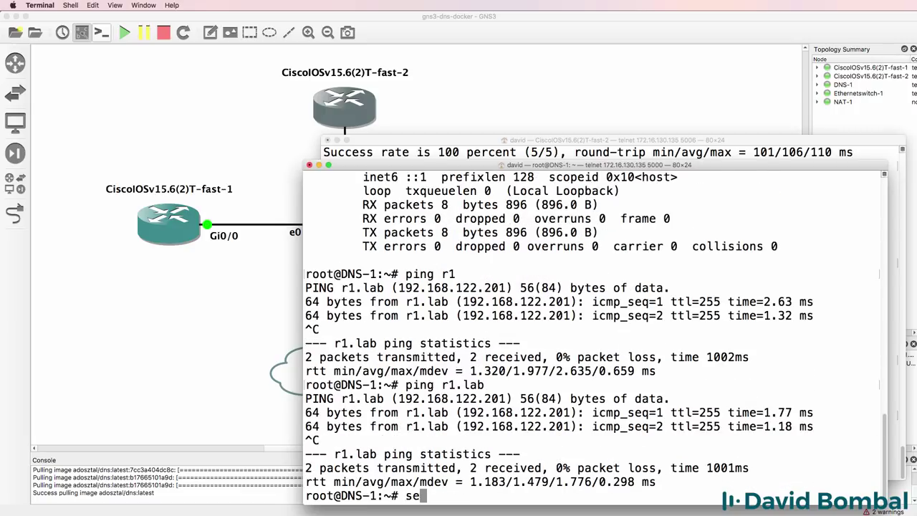
type("rvice dns")
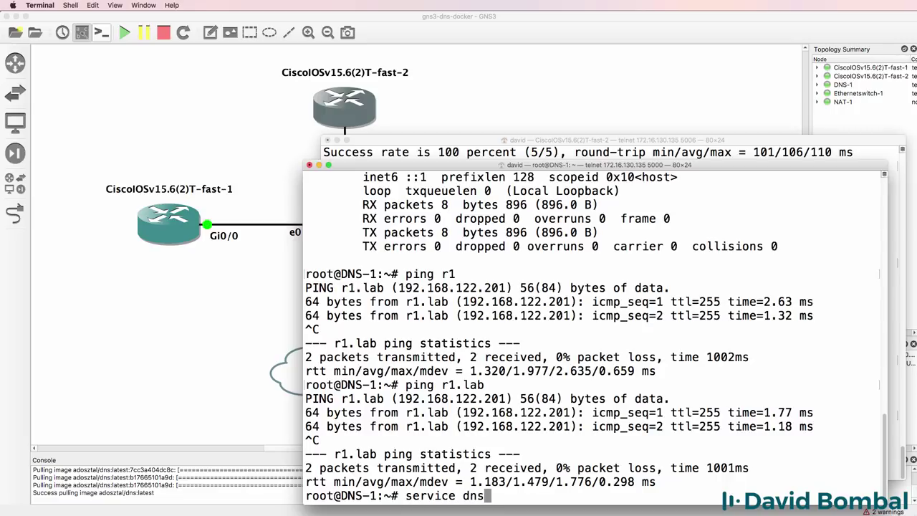
type("mqsq restart")
key("Return")
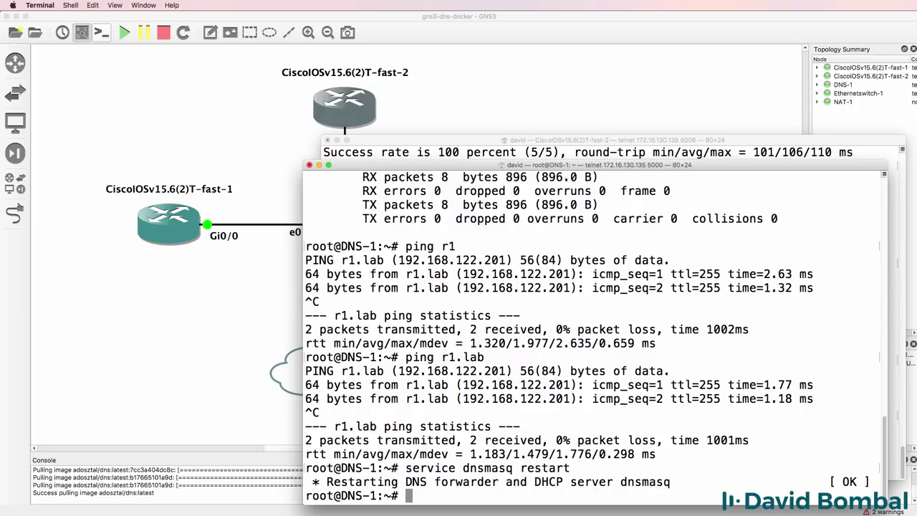
key("Up")
key("Up")
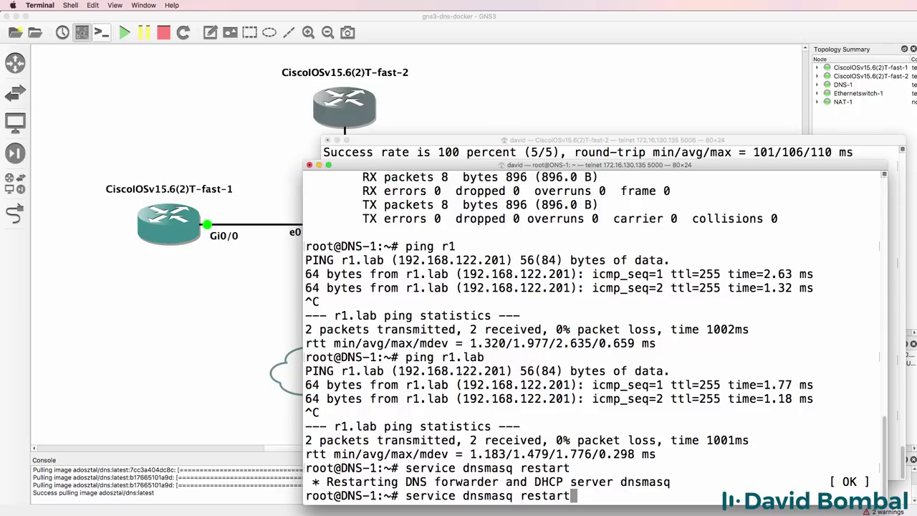
key("Return")
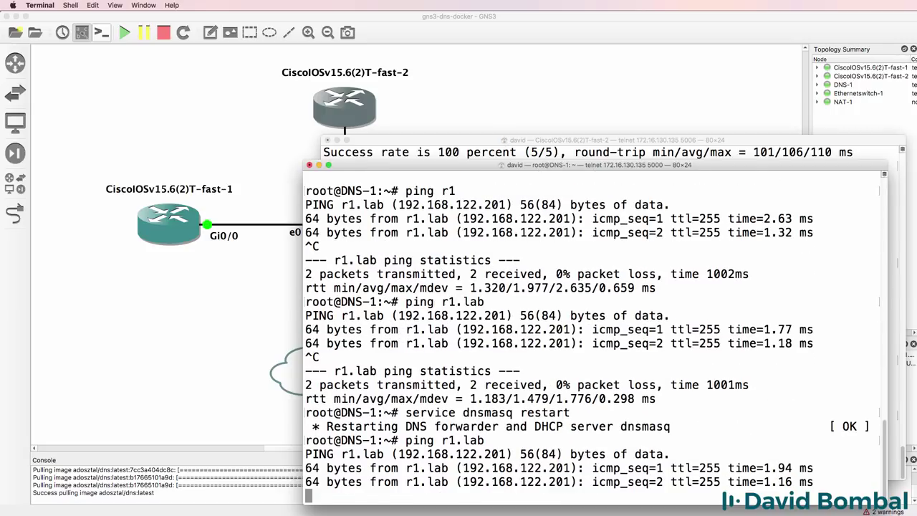
key("ctrl+c")
Ping r1 from DNS-1, then recall ping r1.lab in R2's console.
type("ping t1")
key("BackSpace")
key("BackSpace")
type("r1")
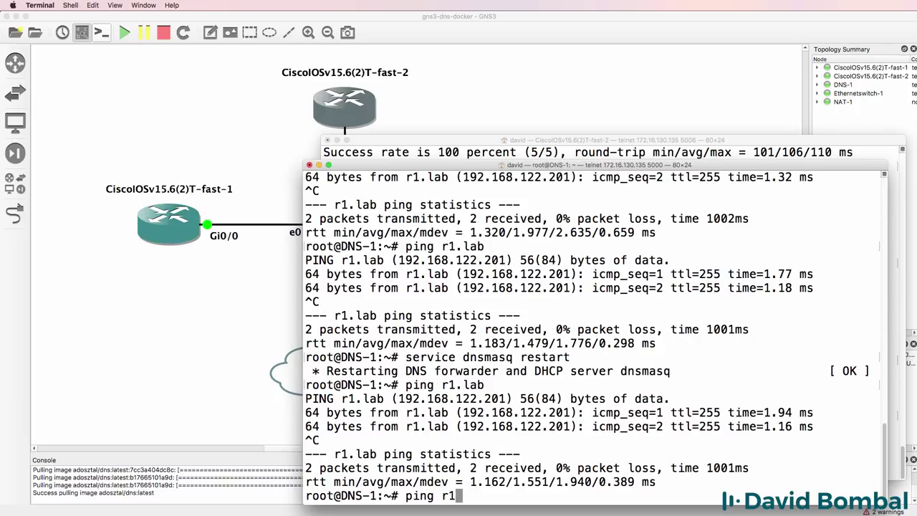
key("Return")
key("ctrl+c")
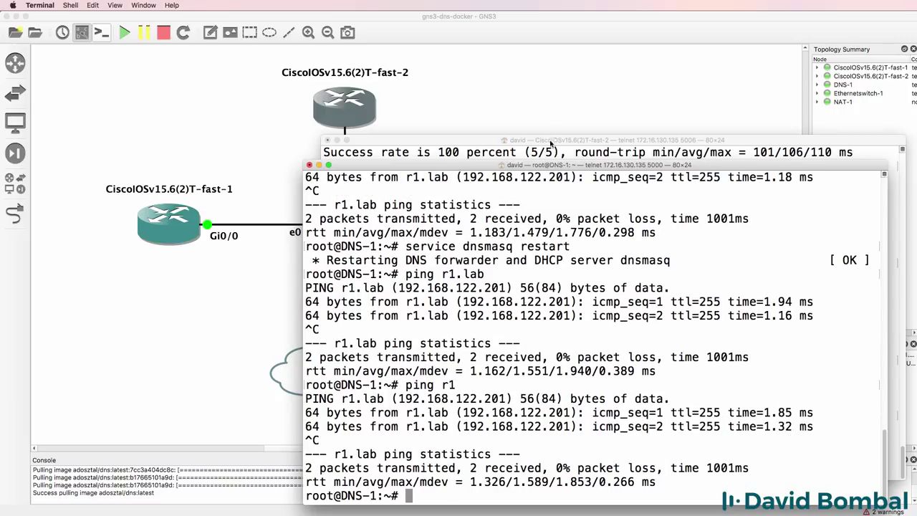
left_click(551, 143)
key("Up")
From R2, ping r1.lab and r1, both now resolving to 192.168.122.201.
key("Return")
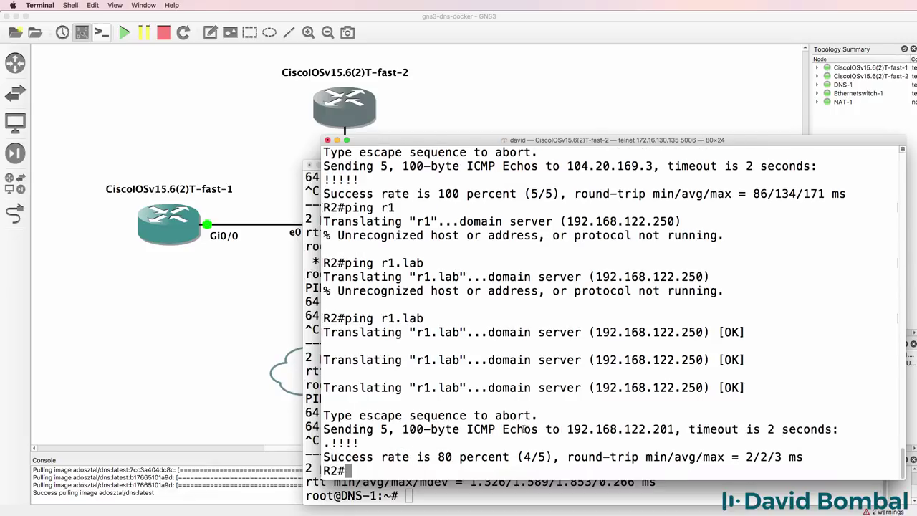
left_click_drag(328, 305, 473, 488)
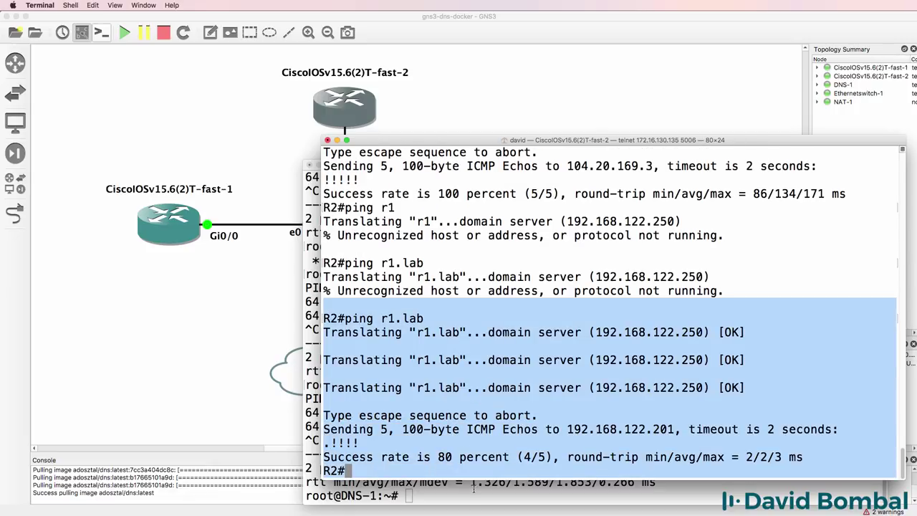
type("ping ")
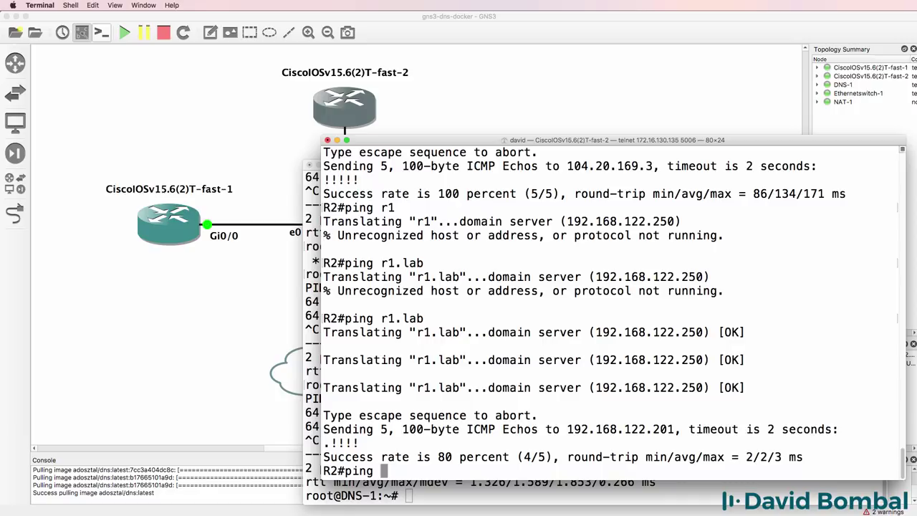
type("r1")
key("Return")
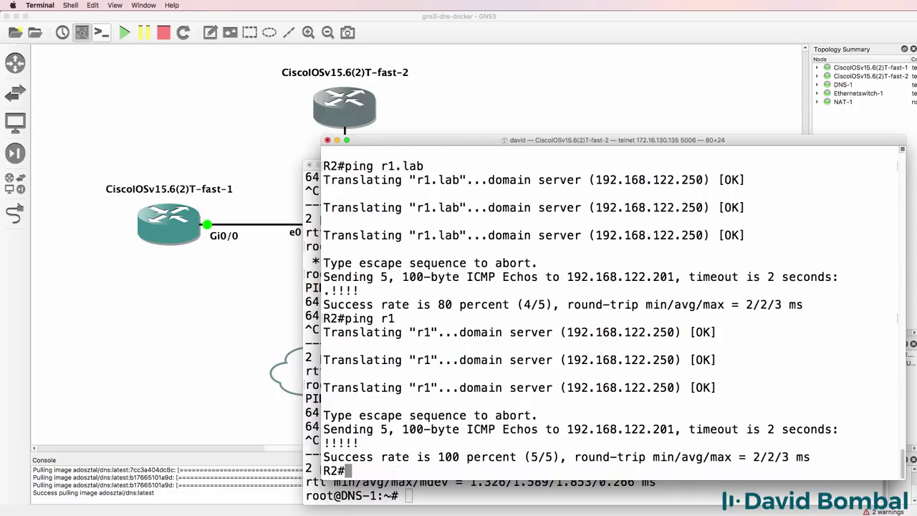
left_click(493, 486)
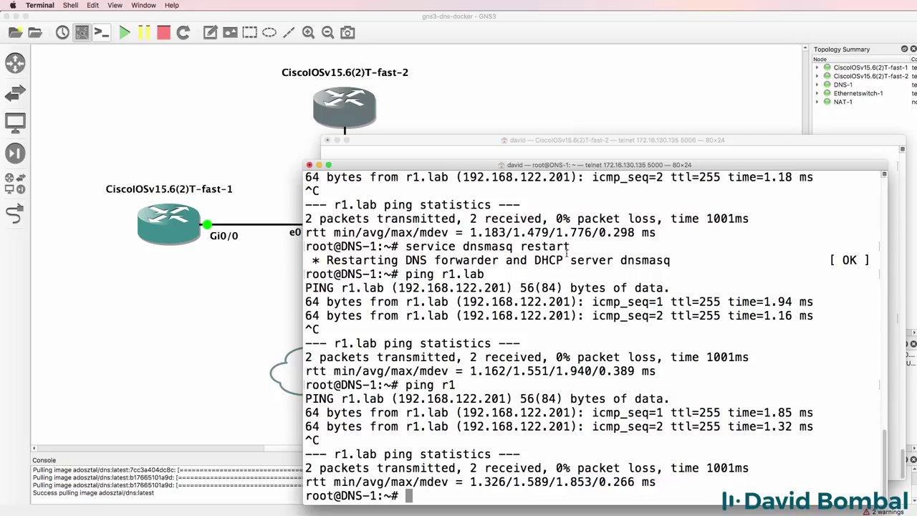
left_click_drag(573, 247, 306, 246)
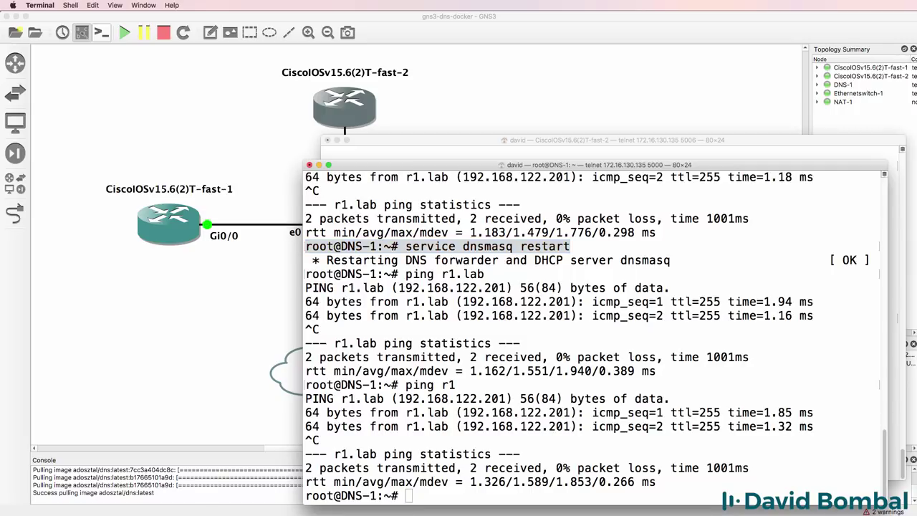
From R1, ping r2 and r2.lab, both resolving to 192.168.122.202.
left_click_drag(452, 127, 157, 152)
key("Return")
key("Return")
type("ping r2")
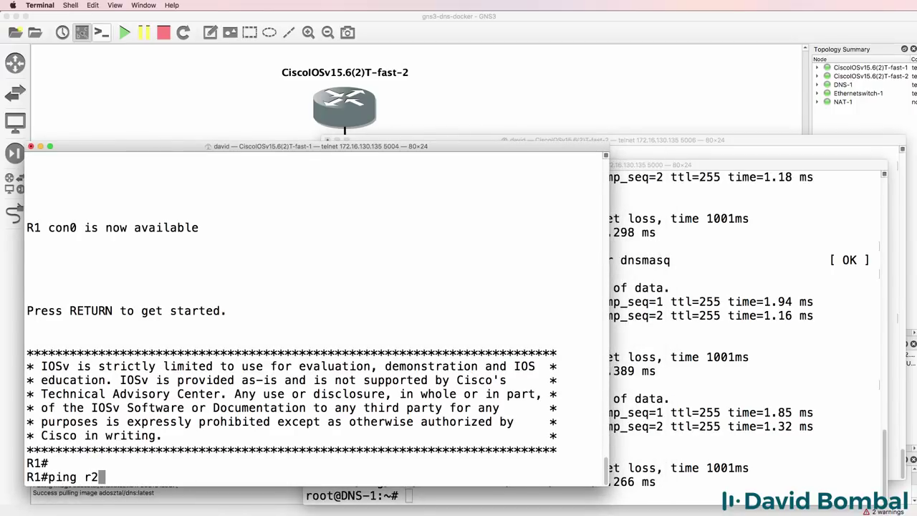
key("Return")
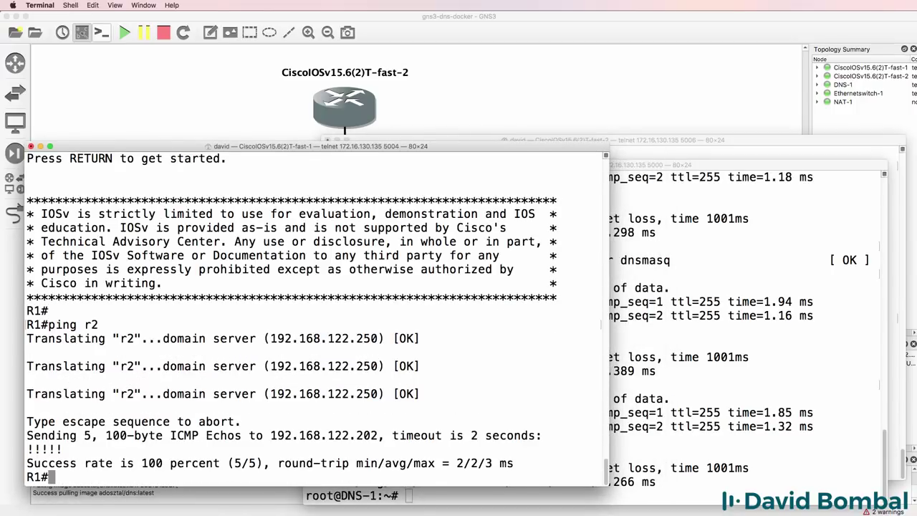
type("ping r2.lab")
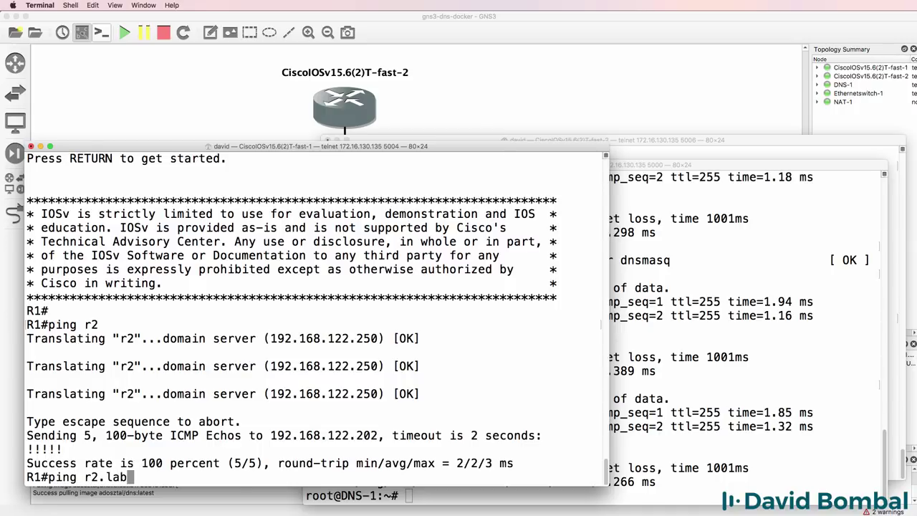
key("Return")
Telnet from R1 to r2; the connection is refused.
type("telnte r")
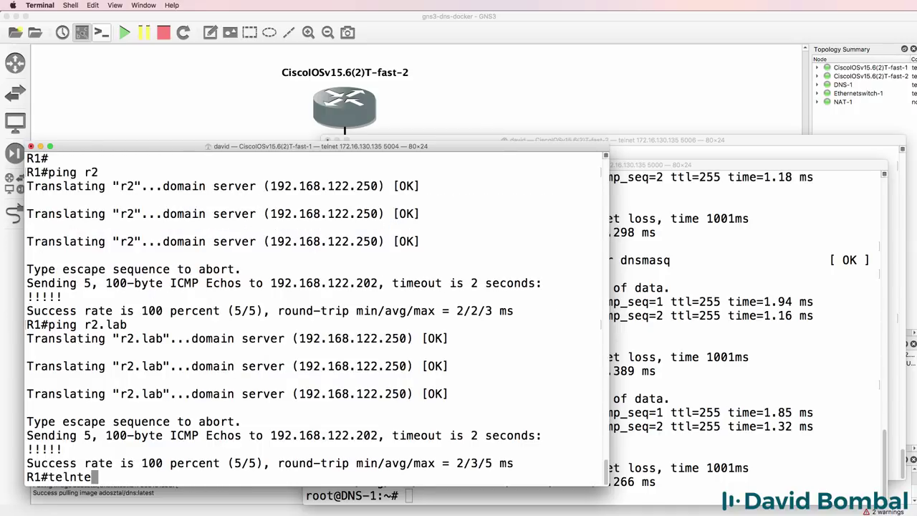
key("BackSpace")
key("BackSpace")
key("BackSpace")
key("BackSpace")
type("et r2")
key("Return")
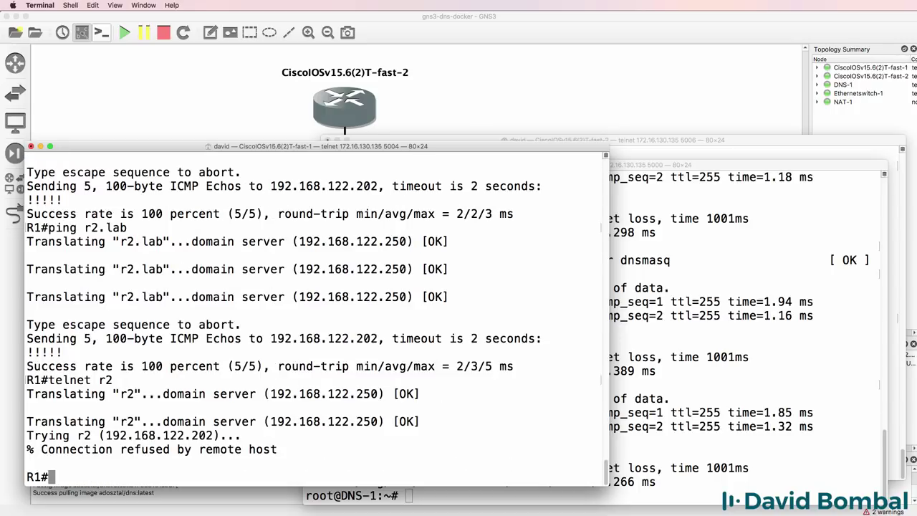
On R2, enable login and transport input all on vty lines 0 4.
left_click(679, 140)
key("Return")
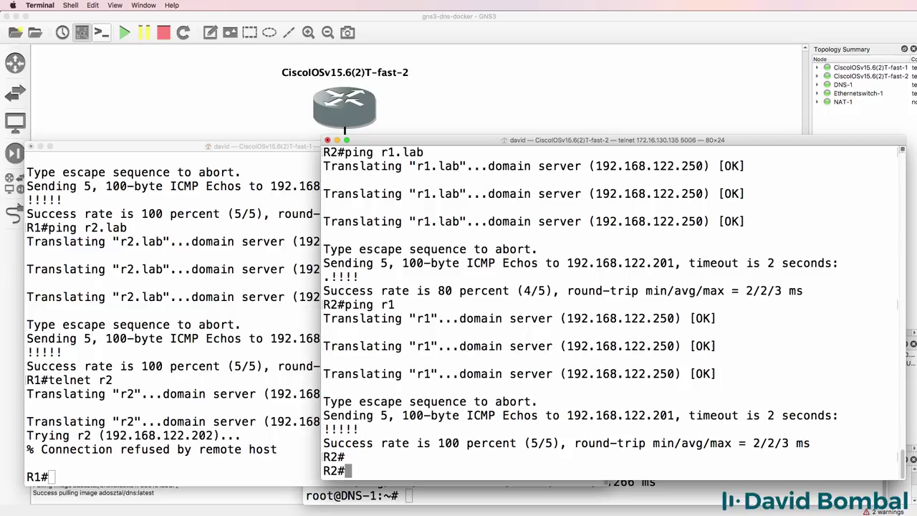
type("conf t")
key("Return")
type("line vty 0 4")
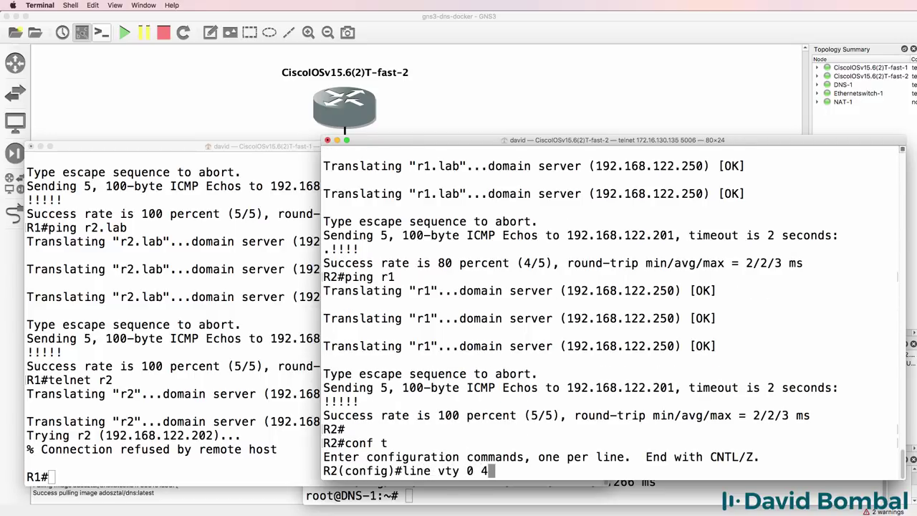
key("Return")
type("login")
key("Return")
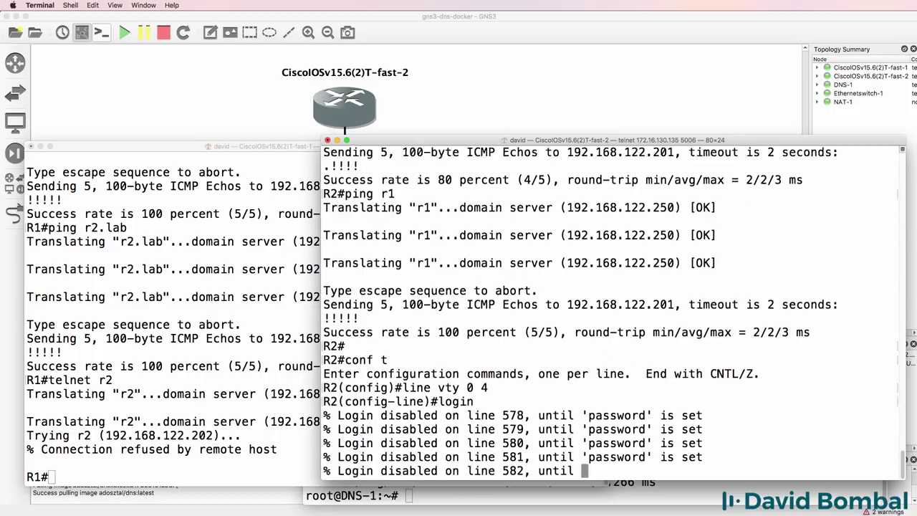
type("tr")
key("Tab")
type("in")
key("Tab")
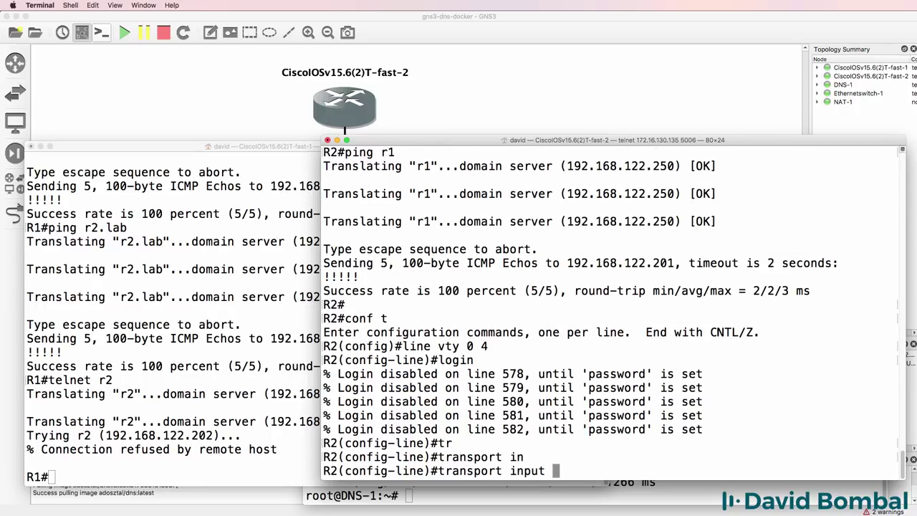
type("all")
key("Return")
type("exit")
key("Return")
Set R2's enable password.
type("enab")
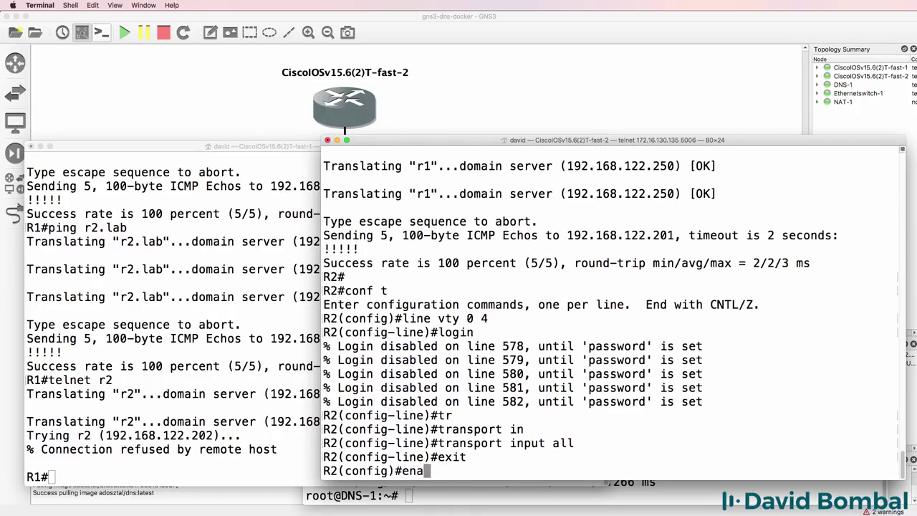
key("Tab")
type("pas")
key("Tab")
type("cisco")
key("Return")
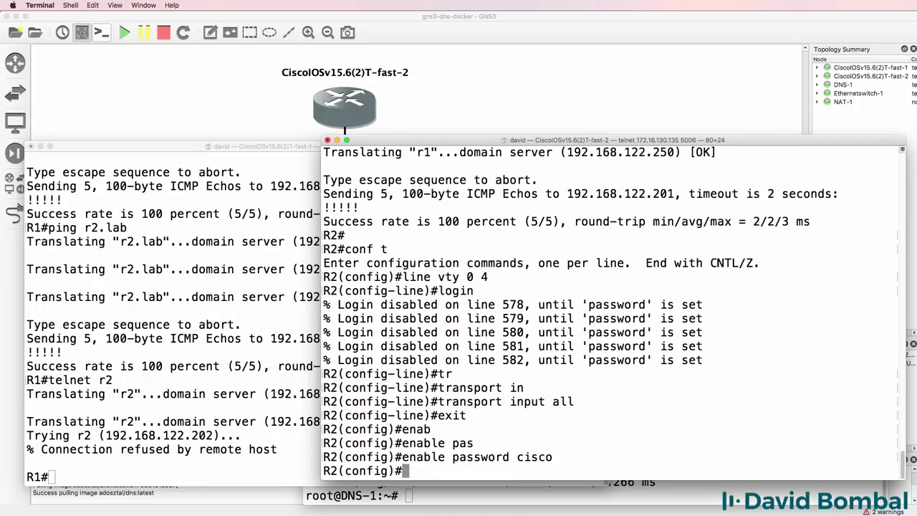
Set a login password on R2's vty lines 0 4 and leave configuration mode.
type("line vty 0 4")
key("Return")
type("ap")
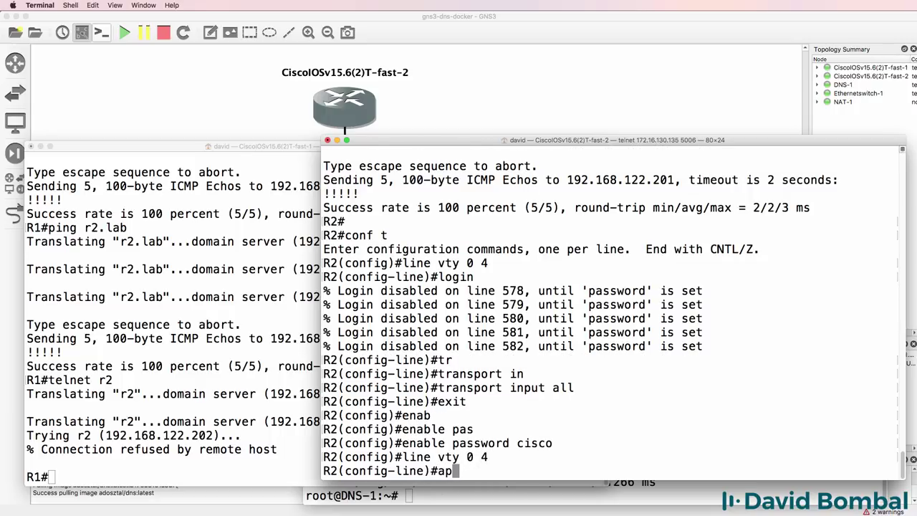
key("BackSpace")
key("BackSpace")
type("pas")
key("Tab")
type("cisco")
key("Return")
type("en")
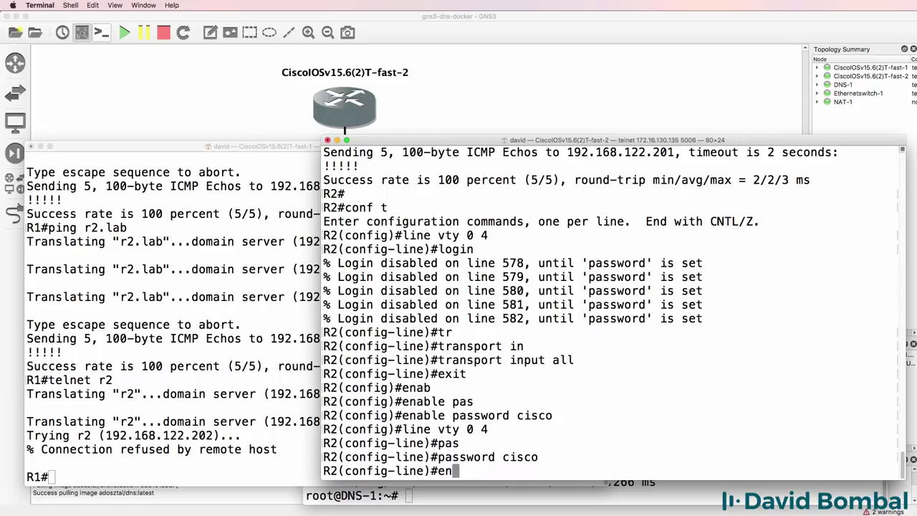
type("d")
key("Return")
key("Return")
From R1, telnet to r2, log in with R2's password, and exit.
key("super+grave")
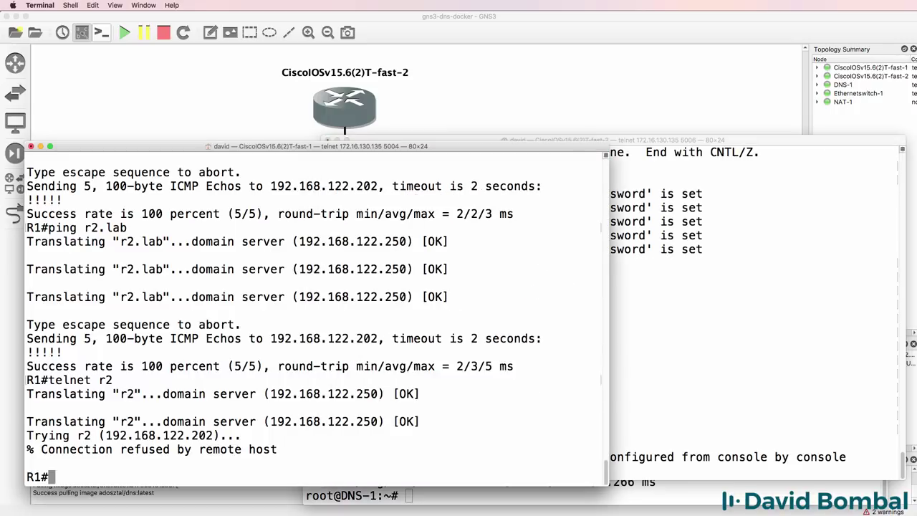
key("Up")
key("Return")
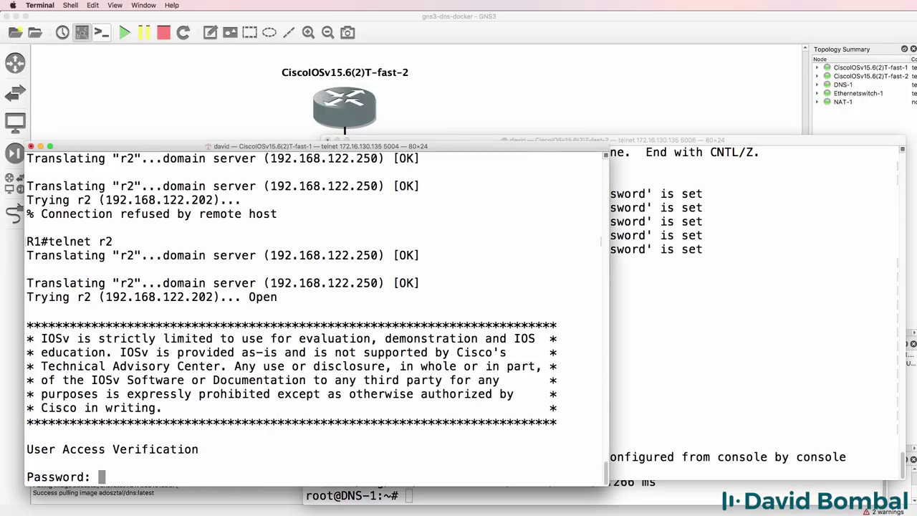
type("cisco")
key("Return")
type("exit")
key("Return")
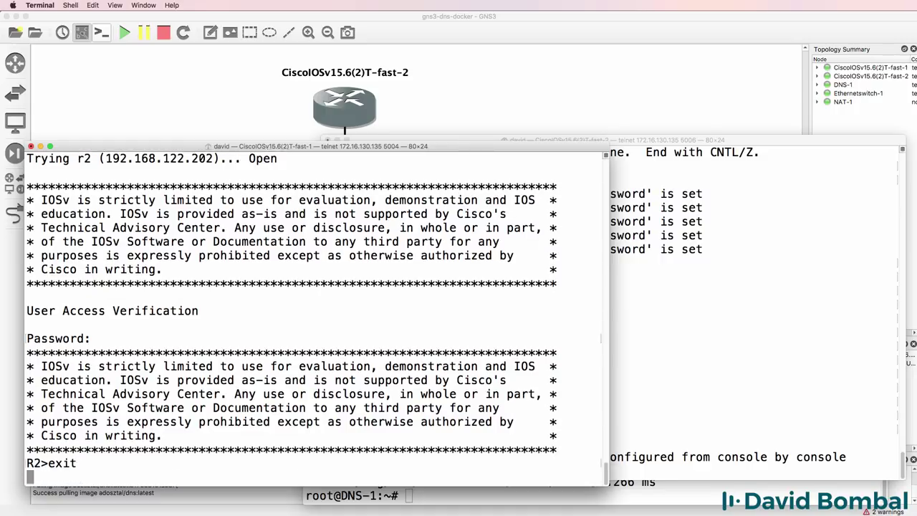
From R1, telnet to r2.lab, log in with R2's password, and exit.
key("Up")
type(".ab")
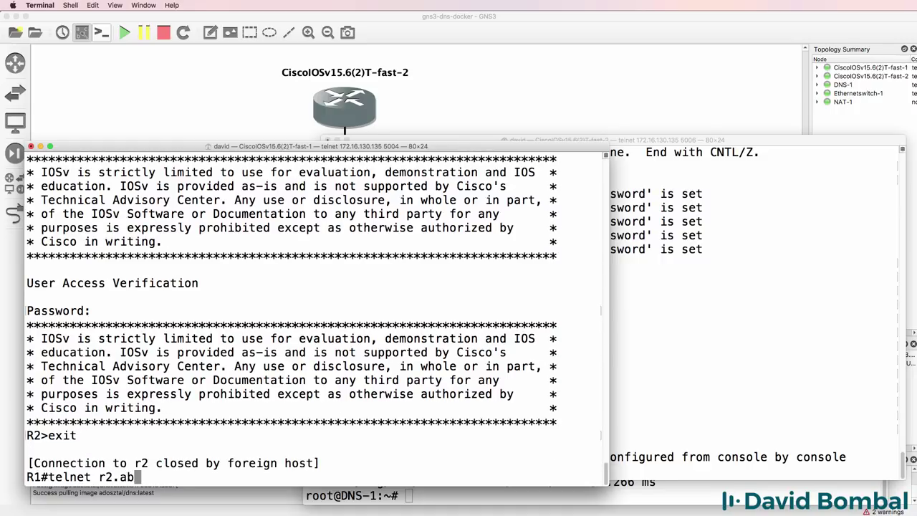
key("Return")
key("Up")
key("Left")
key("Left")
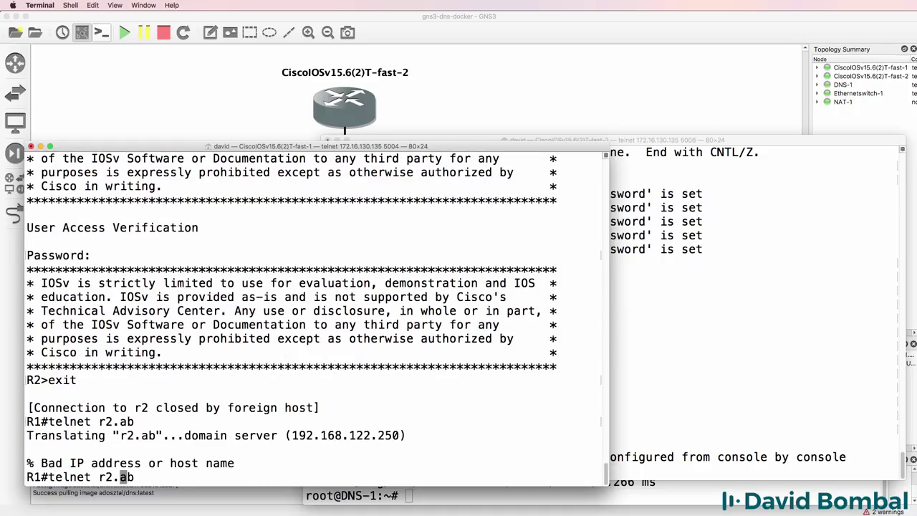
type("l")
key("Return")
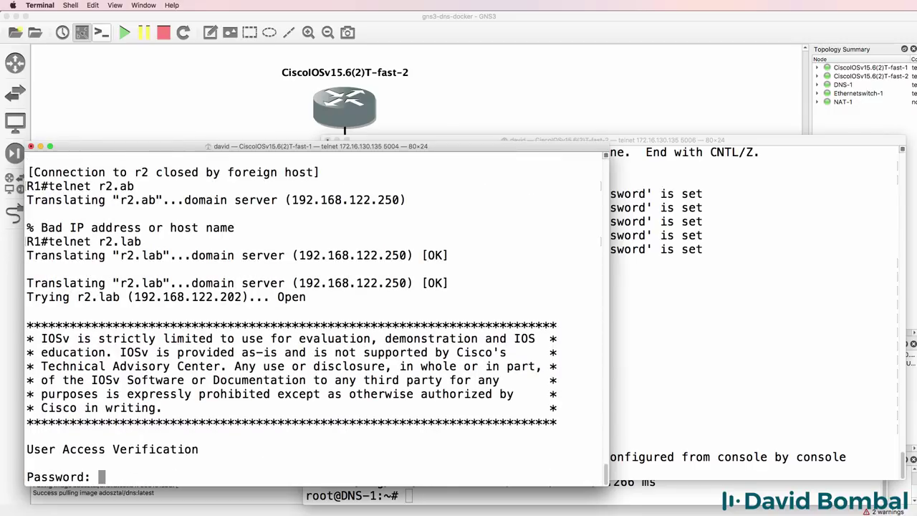
type("cisco")
key("Return")
type("exit")
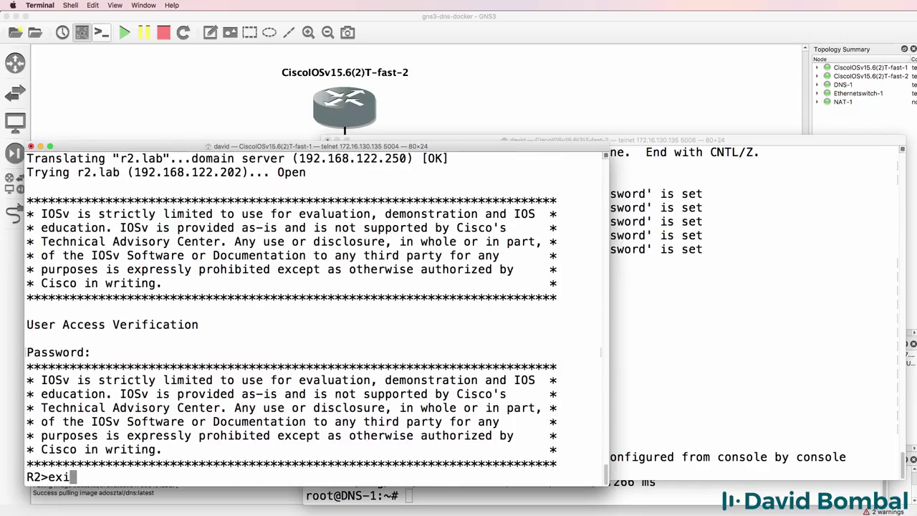
key("Return")
Ping r2 and r2.lab from R1.
key("Return")
key("Return")
key("Return")
key("Return")
type("pi")
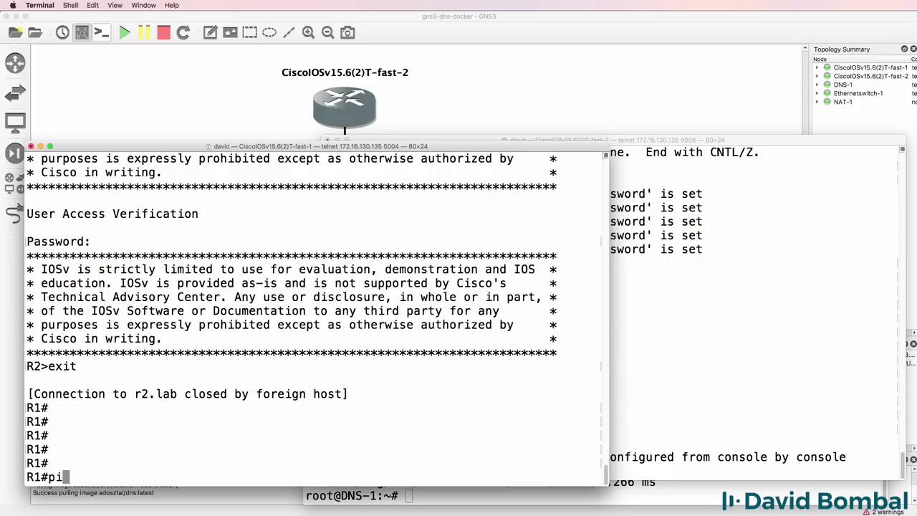
type("ng r2")
key("Return")
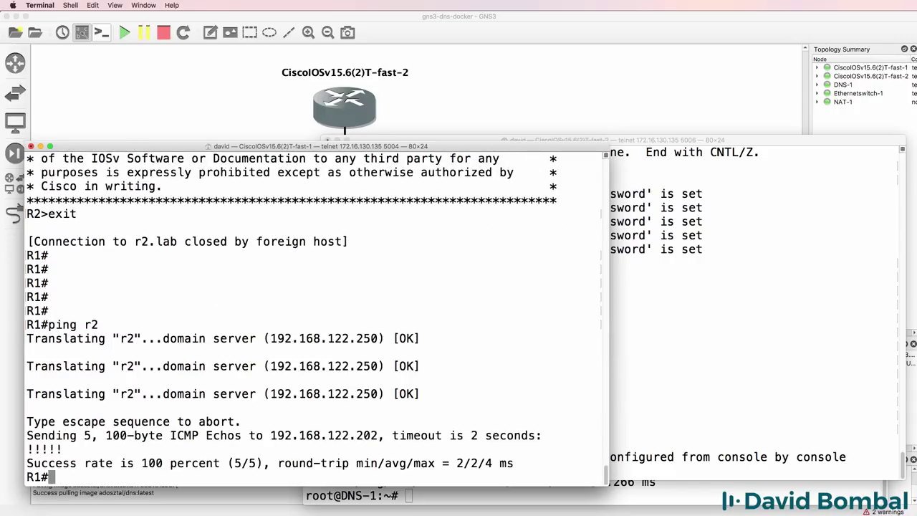
key("Up")
type(".a")
key("BackSpace")
type("lab")
key("Return")
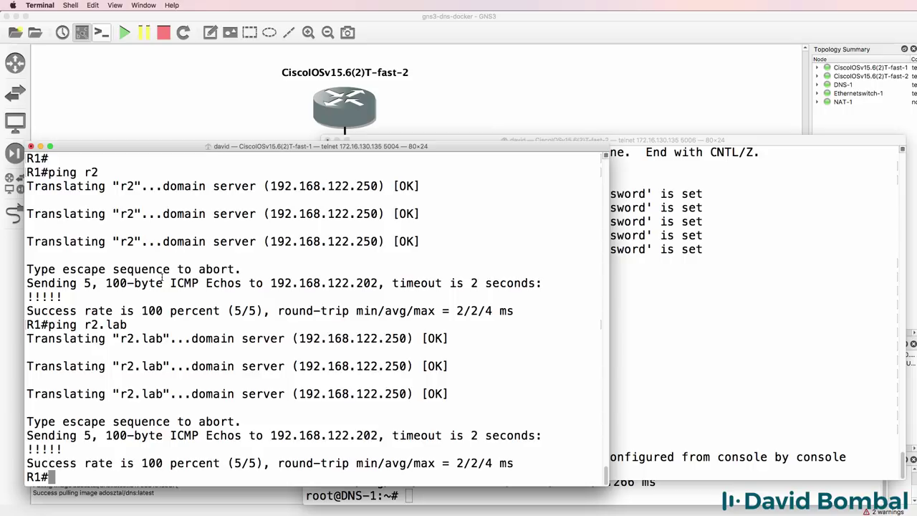
From R2, ping r1 and r1.lab.
left_click(731, 283)
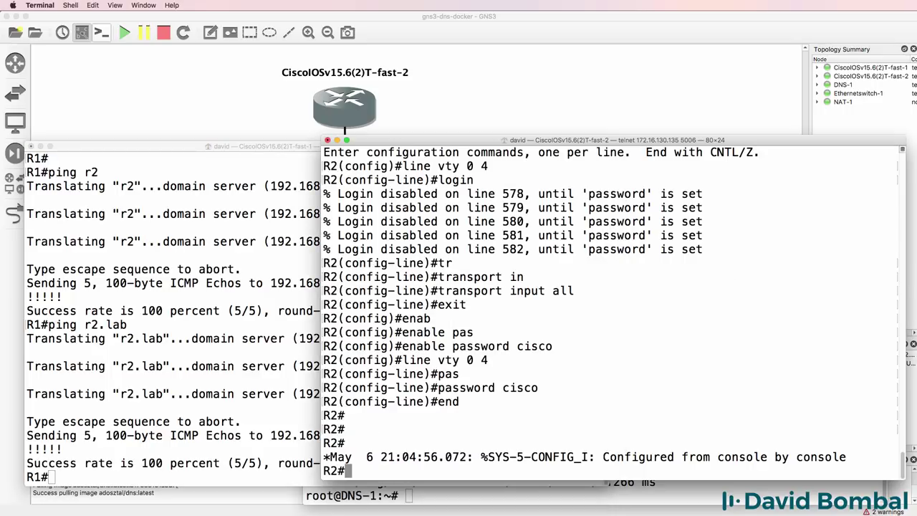
type("ping r1")
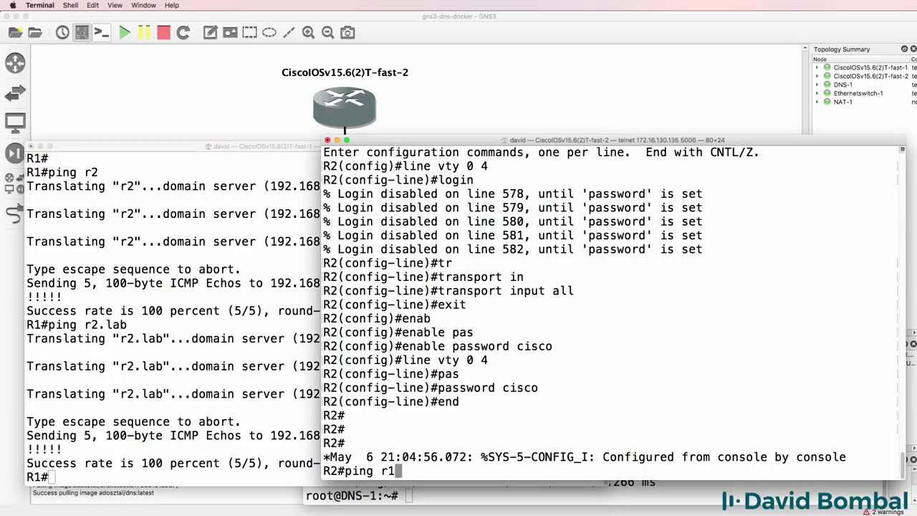
key("Return")
type("ping r1.lab")
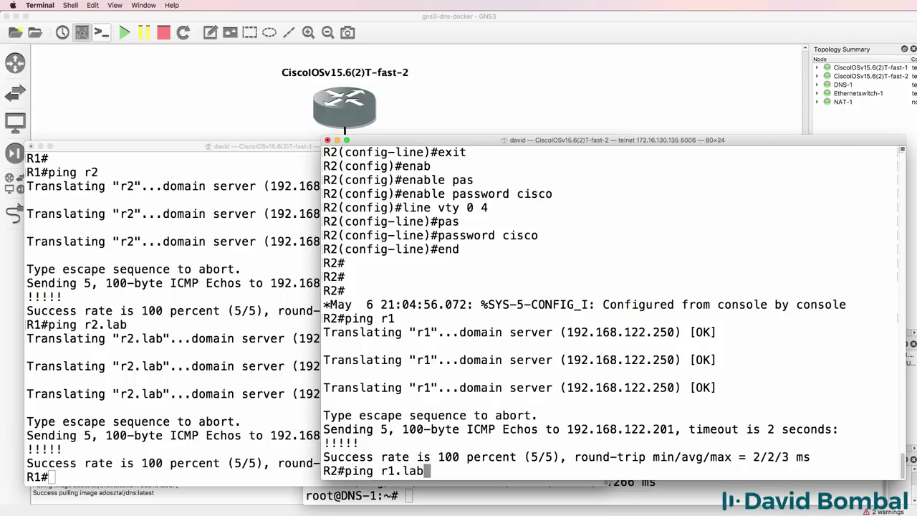
key("Return")
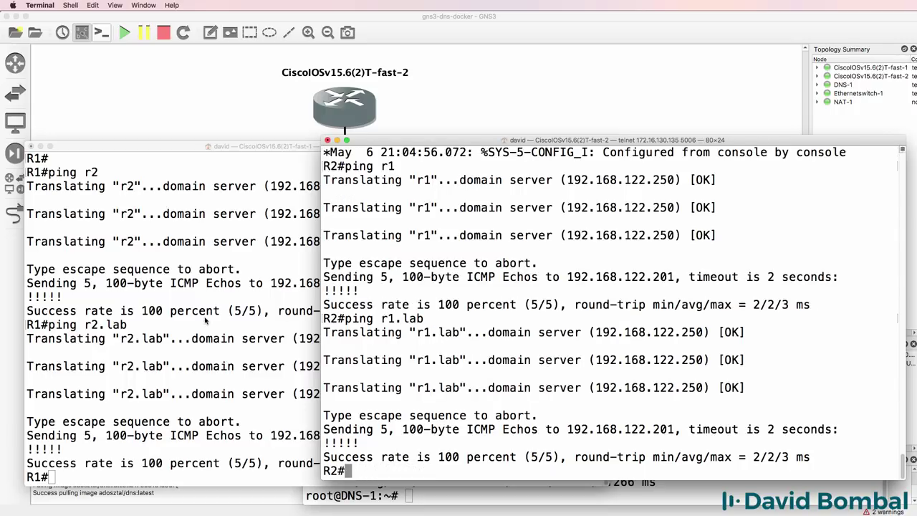
Ping google.com from R1 and cisco.com from R2.
left_click(207, 320)
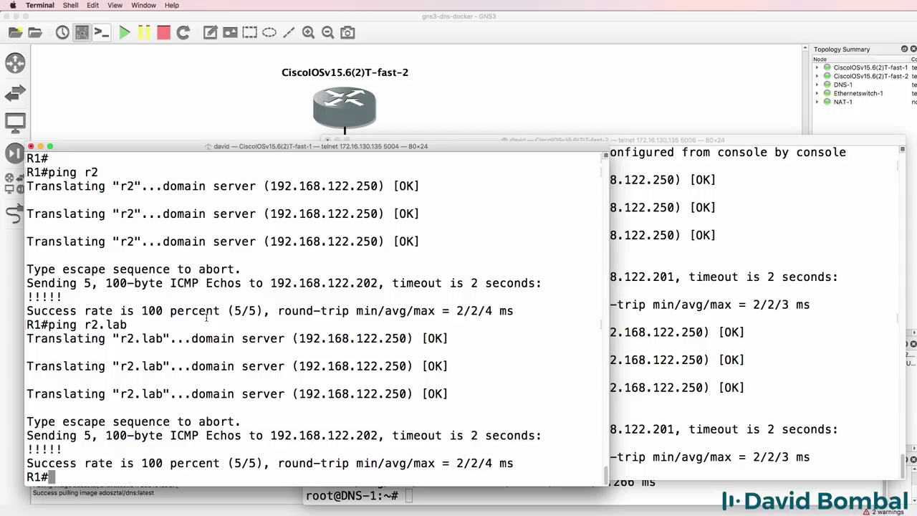
type("ping googl")
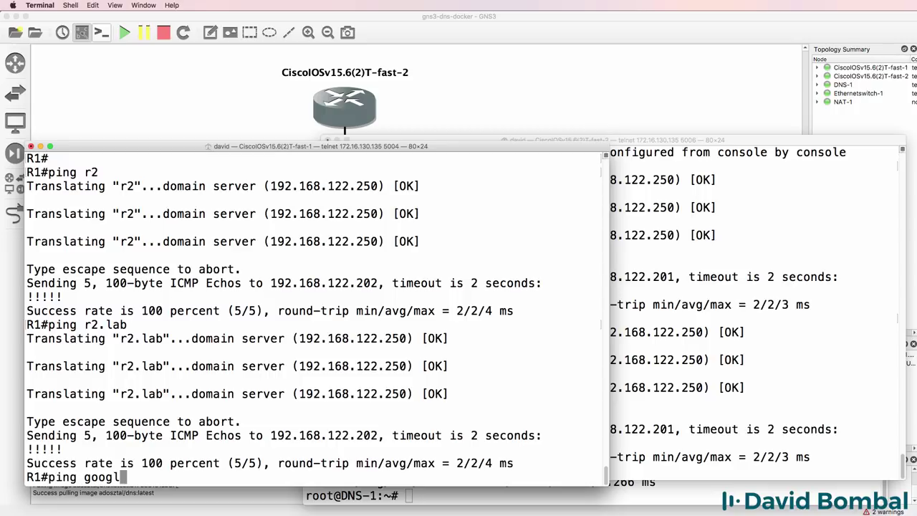
type("e.com")
key("Return")
left_click(688, 258)
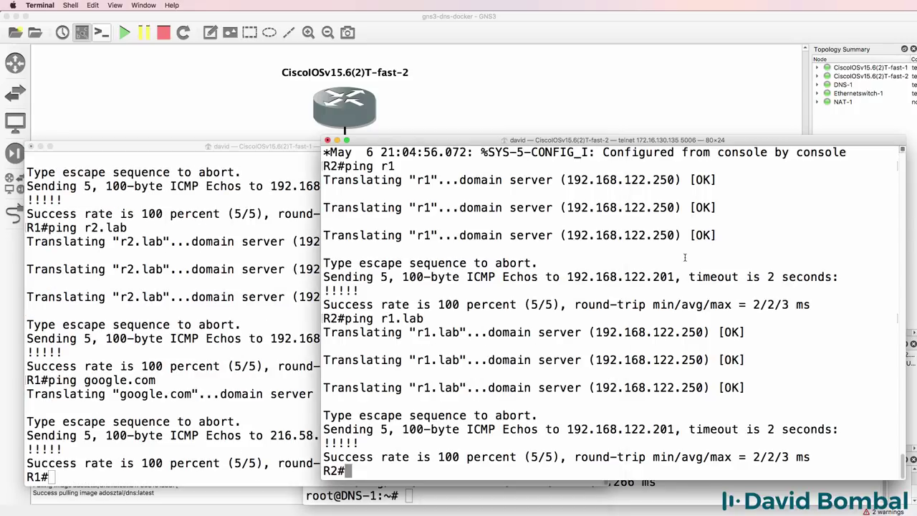
type("ping cisco.com")
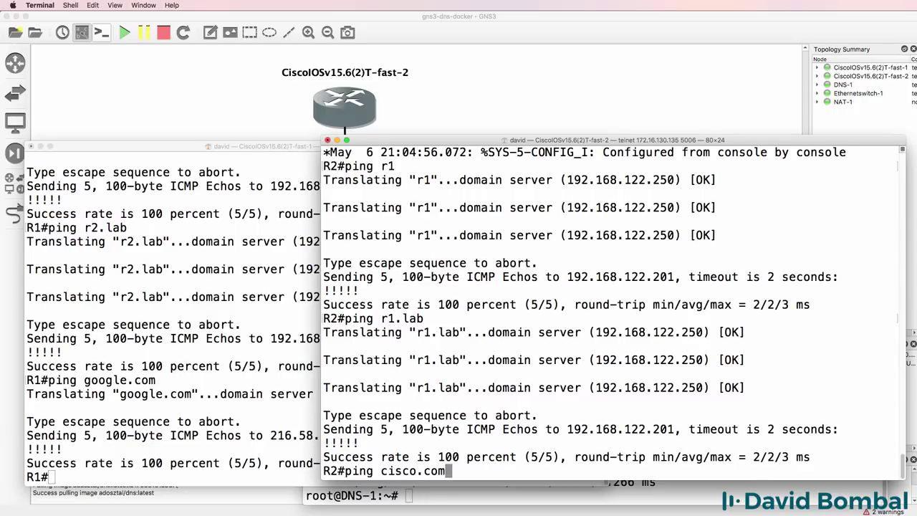
key("Return")
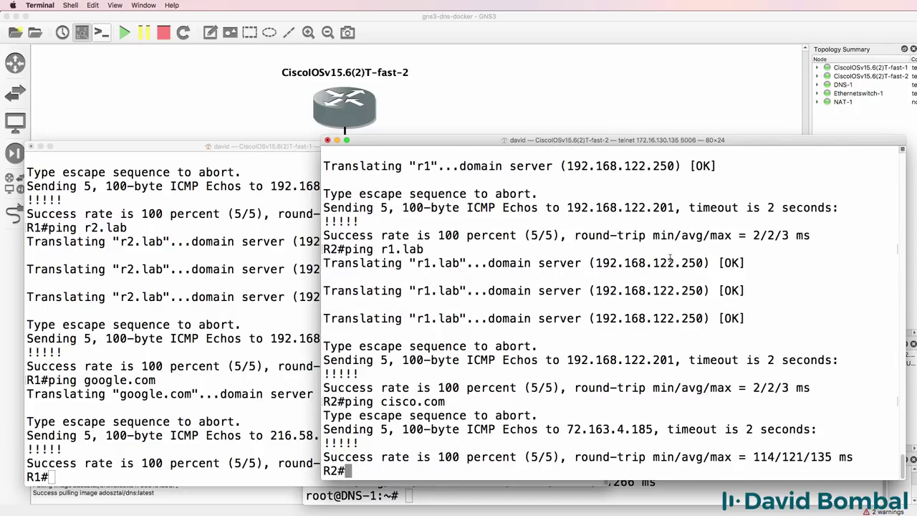
From R1, ping cisco.com and gns3.com.
left_click(106, 240)
type("ping ")
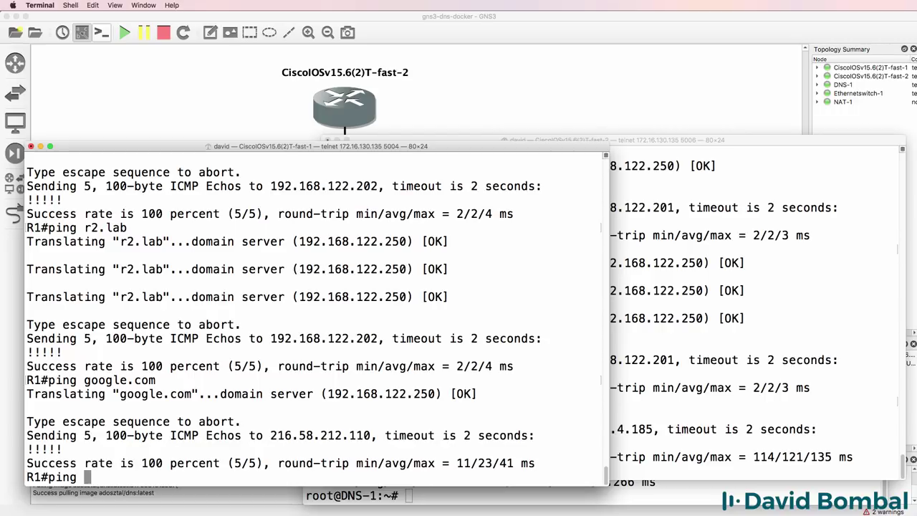
type("cisco.com")
key("Return")
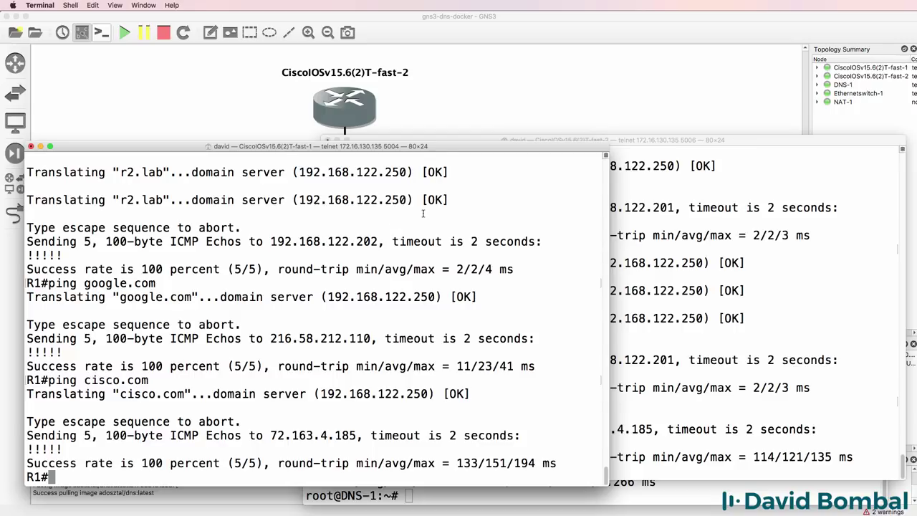
type("ping gns3.com")
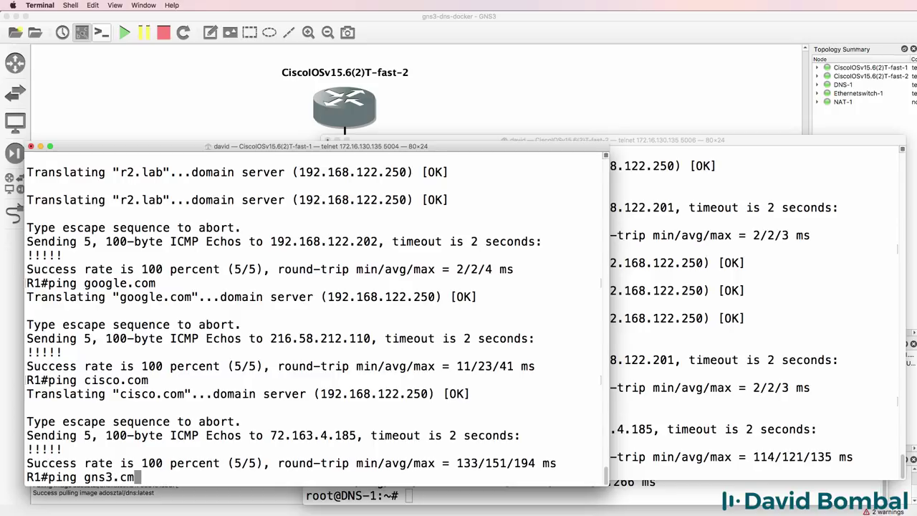
key("Return")
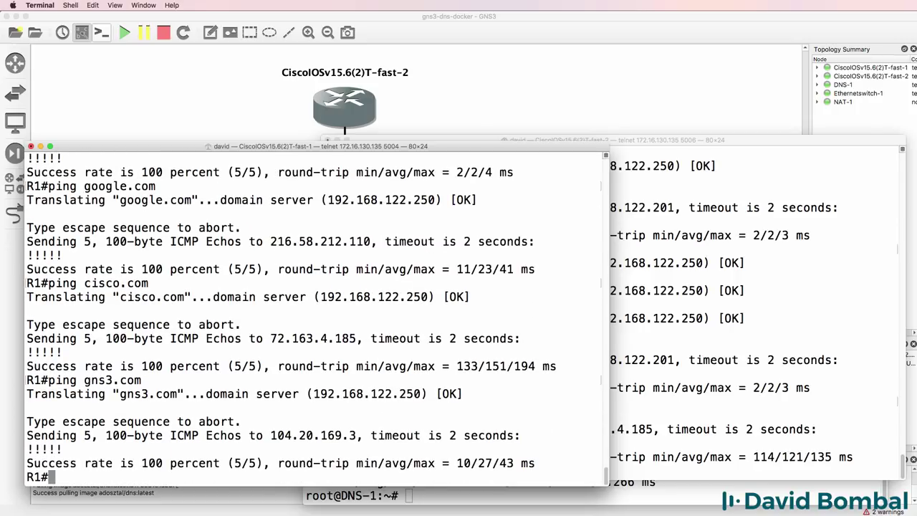
Ping davidbombal.com from both R1 and R2.
type("ping davidbombla")
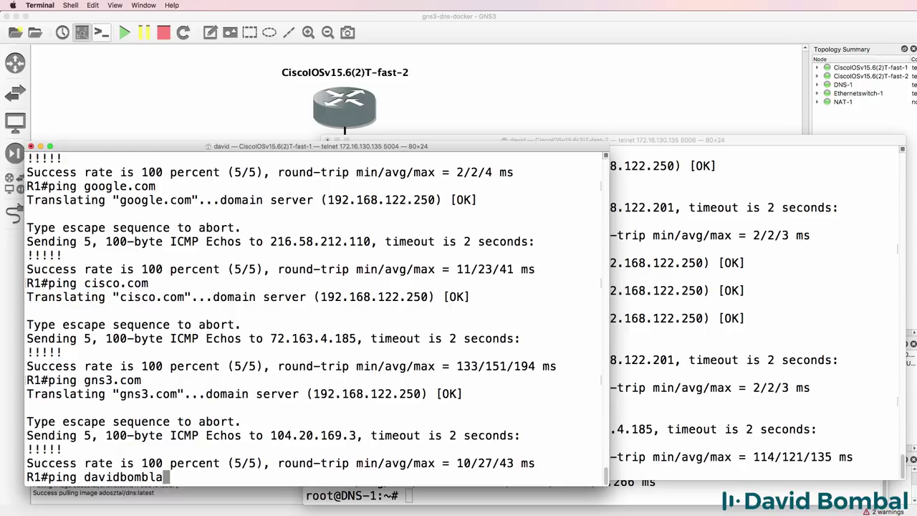
type(".com")
key("BackSpace")
key("BackSpace")
key("BackSpace")
key("BackSpace")
key("BackSpace")
key("BackSpace")
type("al.com")
key("Return")
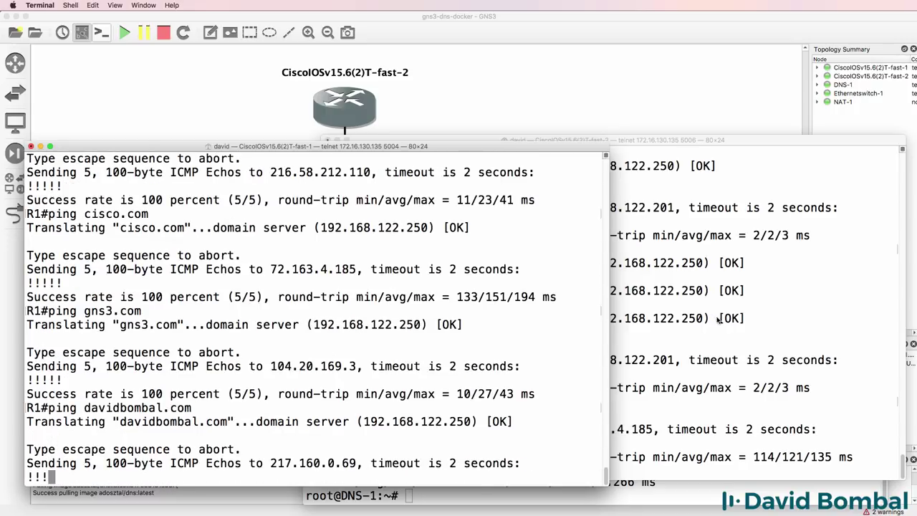
left_click(719, 321)
type("ping david")
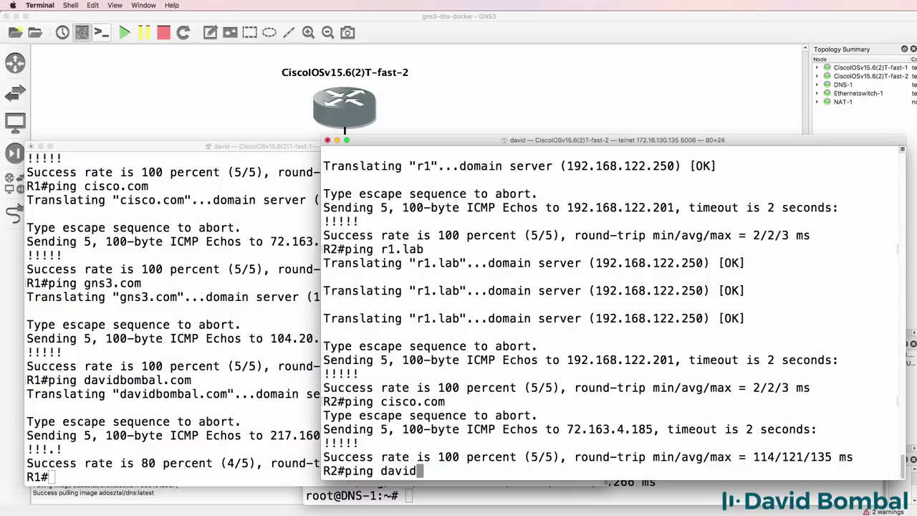
type("bombal.com")
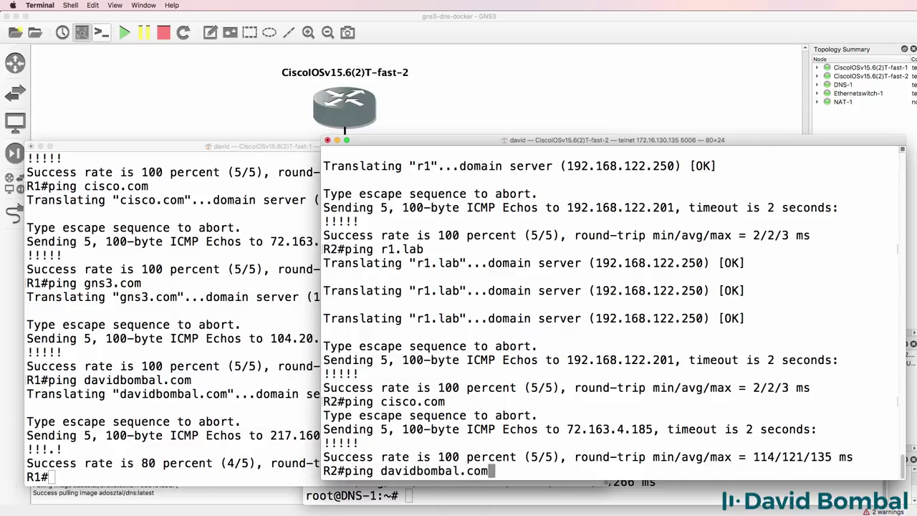
key("Return")
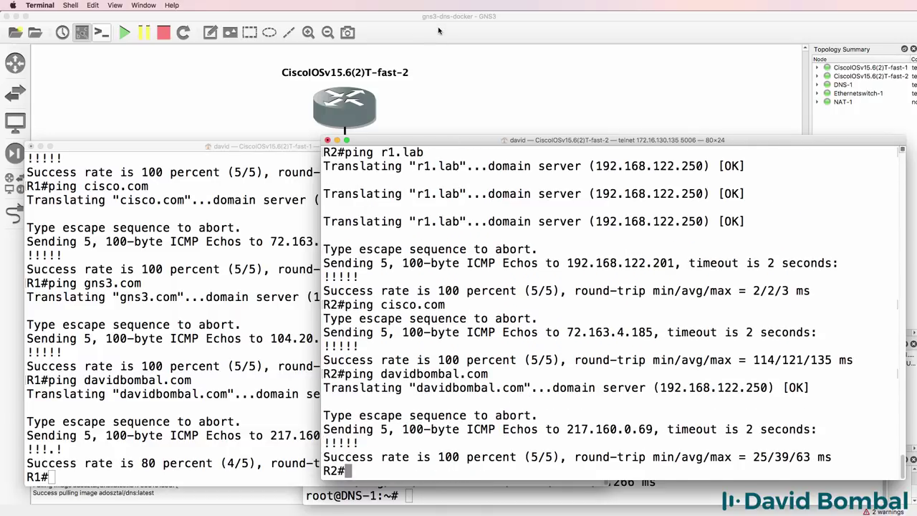
On R1, run 'sh run | i name' and highlight the ip name-server 192.168.122.250 line.
left_click(289, 343)
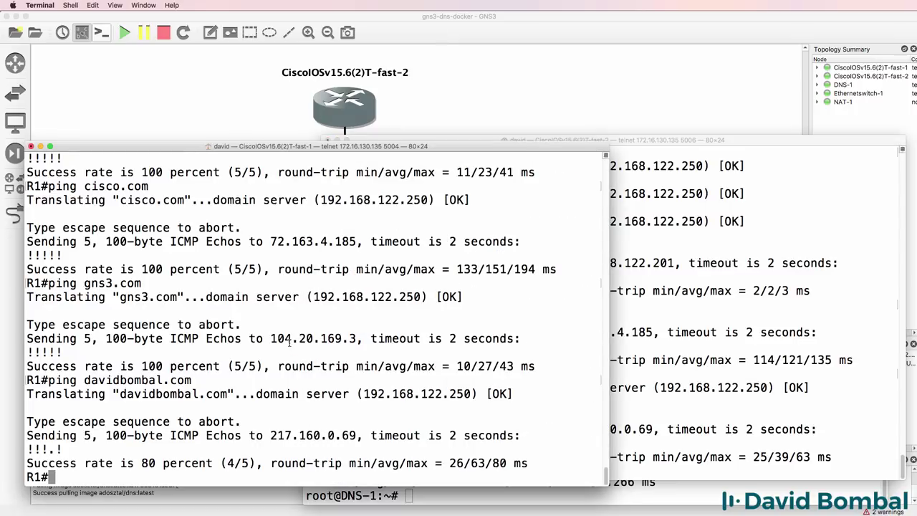
type("sh run | i na")
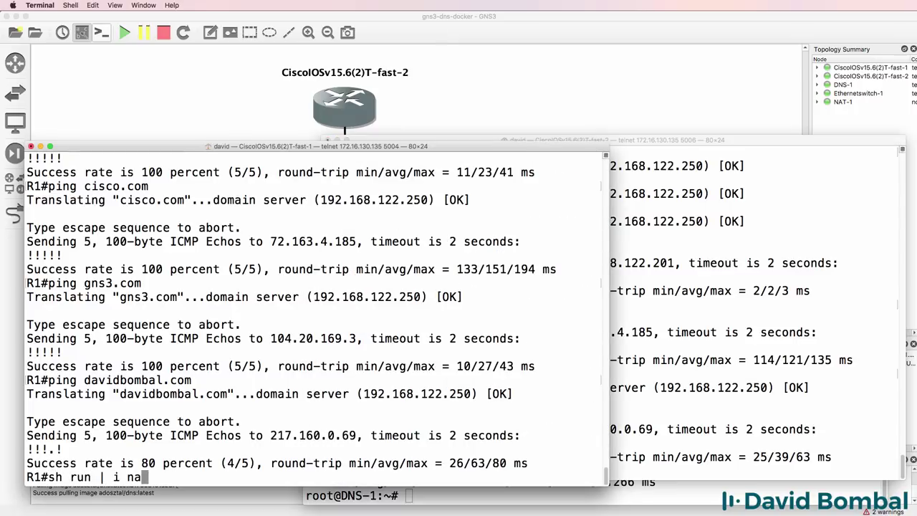
type("me")
key("Return")
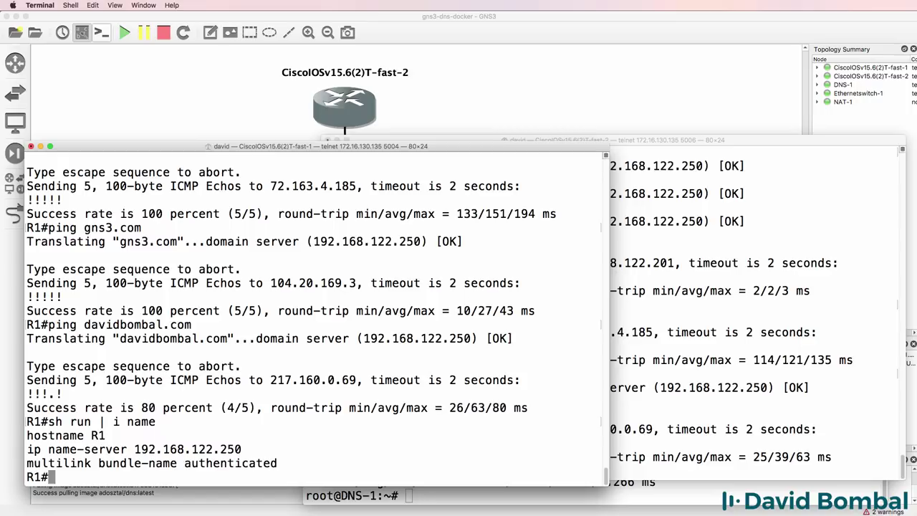
left_click_drag(254, 449, 29, 451)
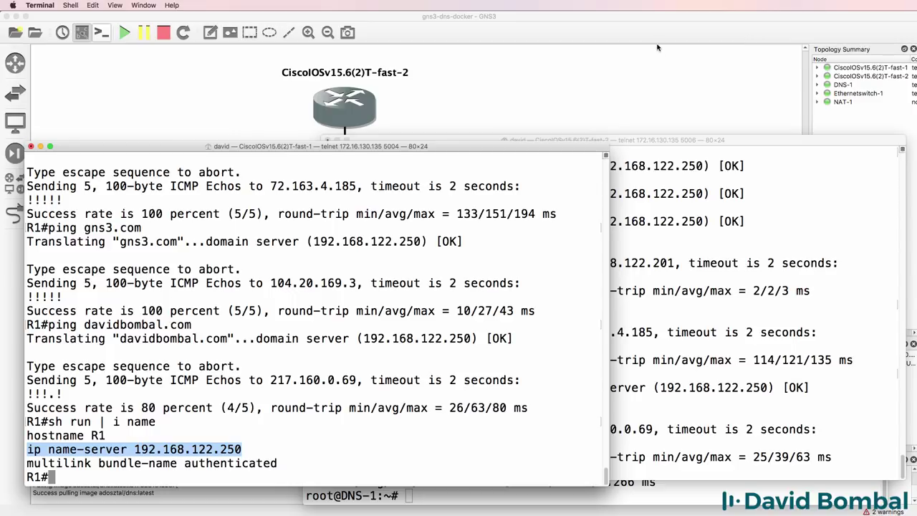
On R2, run 'sh run | i name', highlight the name-server line, and save with wr.
left_click(682, 327)
type("sh run ")
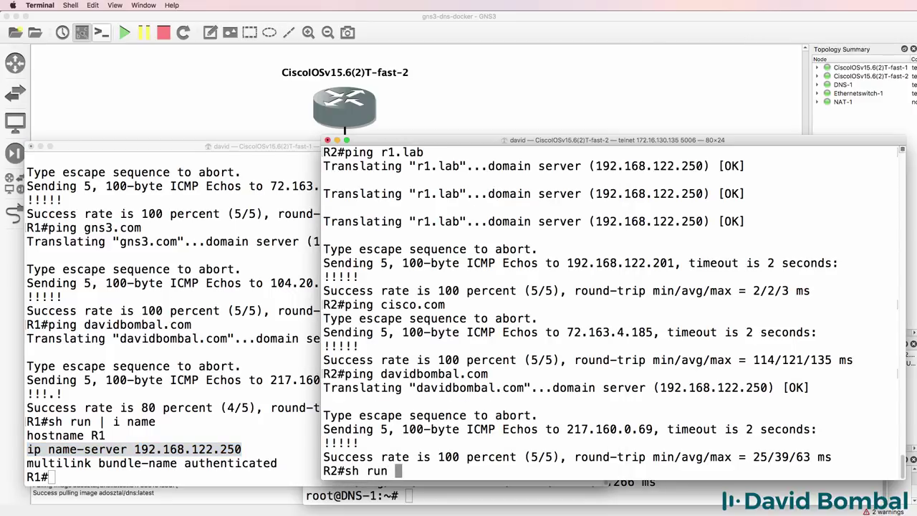
type("| i name")
key("Return")
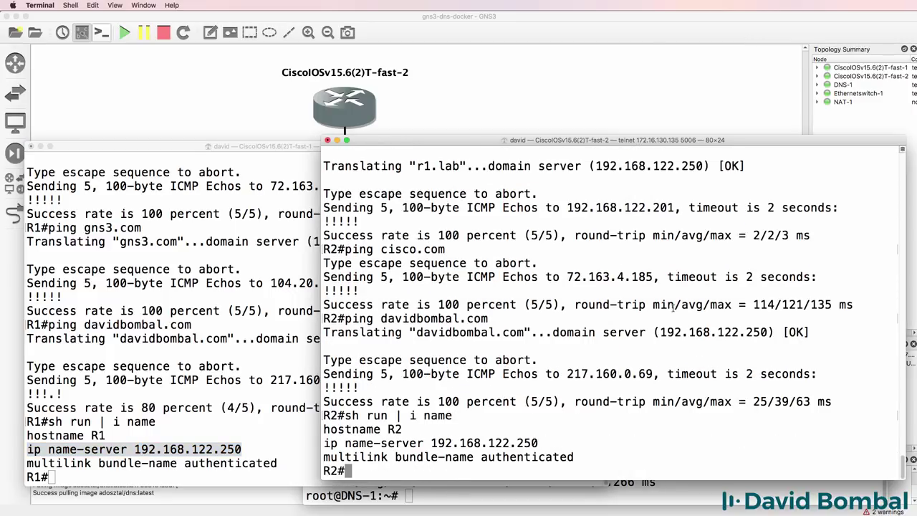
left_click_drag(557, 443, 201, 437)
type("wr")
key("Return")
Save R1's configuration with wr and stop all devices in the project.
left_click(56, 354)
type("wr")
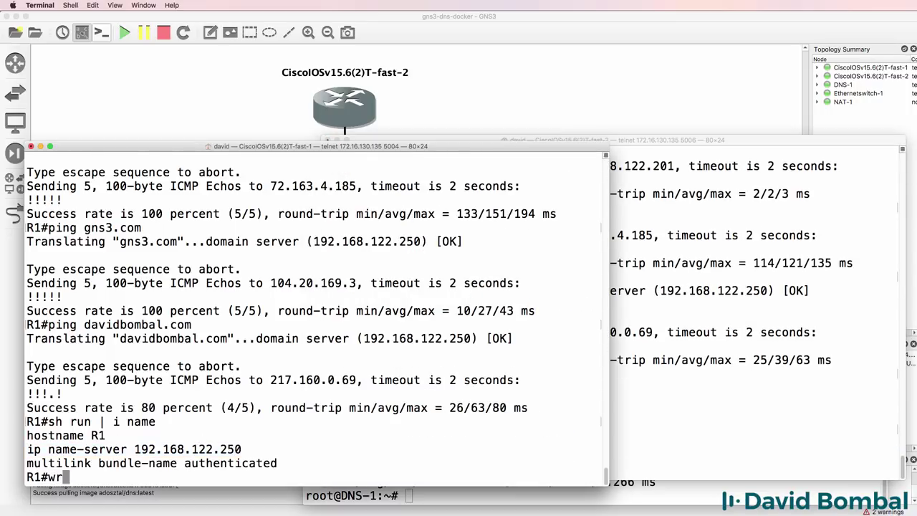
key("Return")
left_click(522, 27)
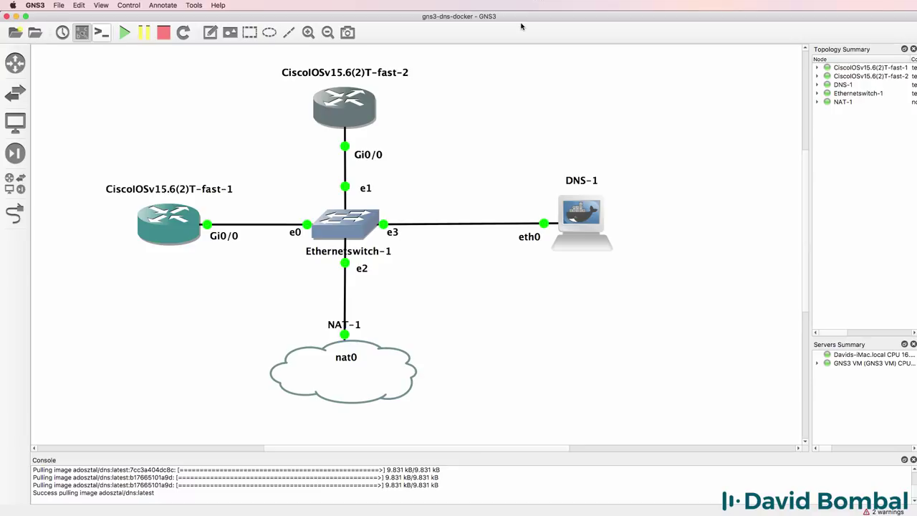
left_click(165, 33)
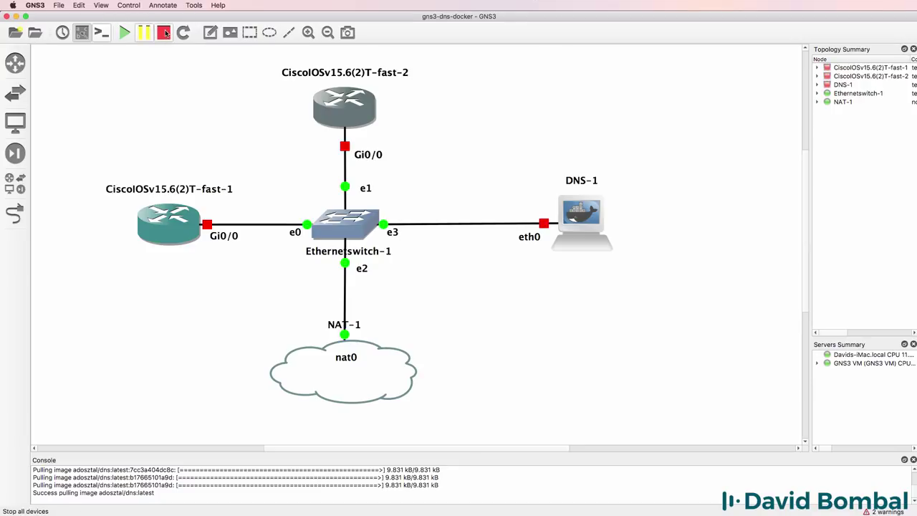
Create a new blank project named 'test-blank'.
left_click(59, 5)
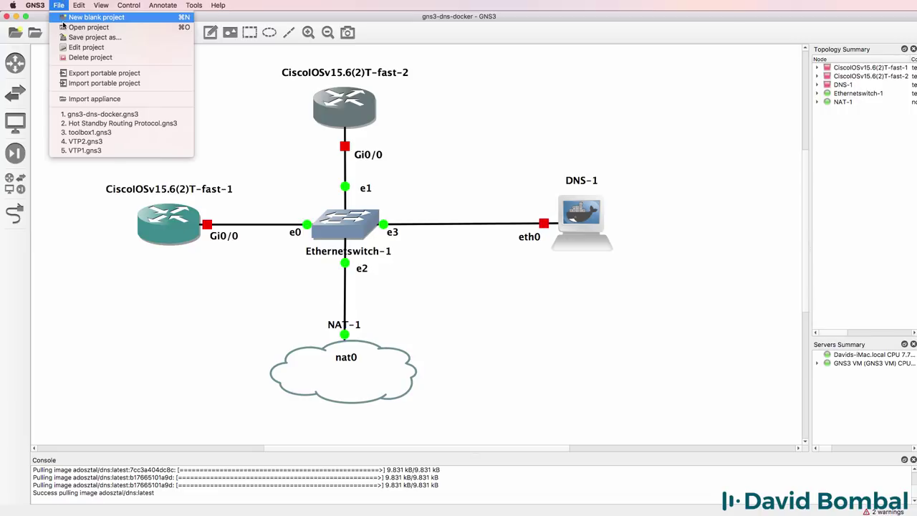
left_click(86, 17)
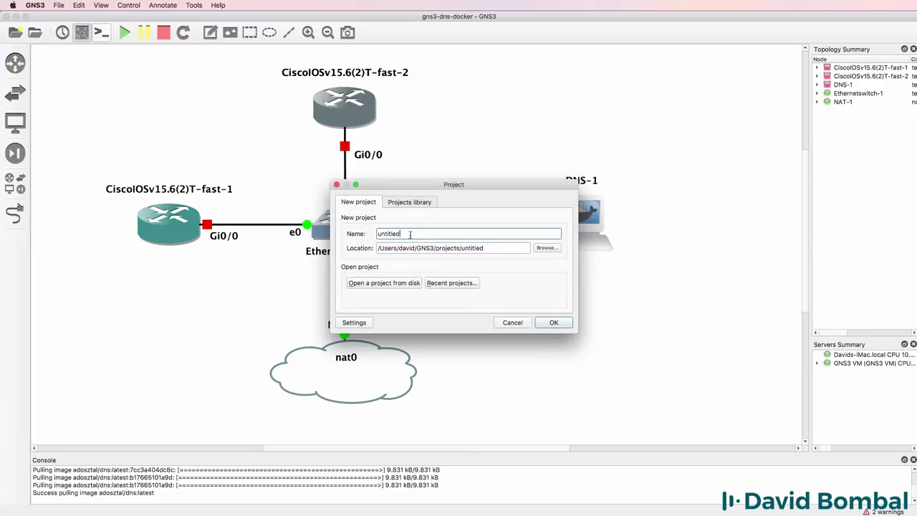
type("test-blank")
key("Return")
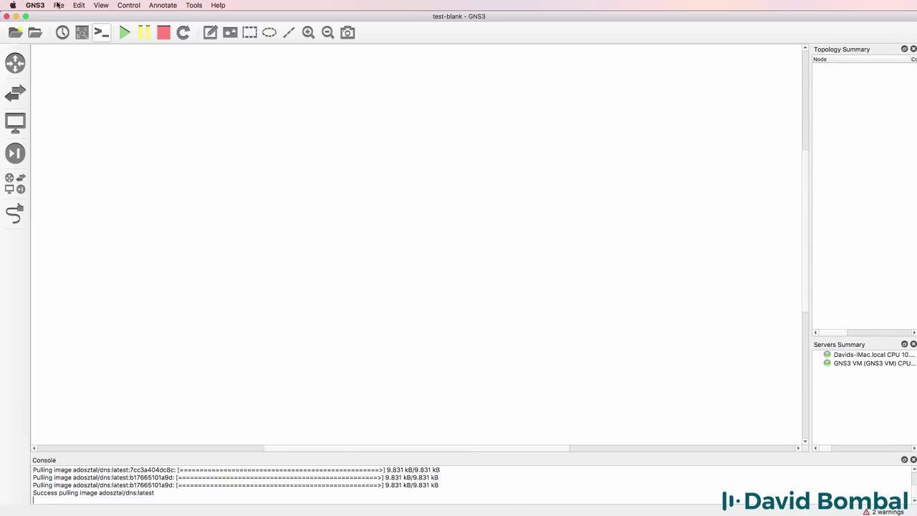
Reopen the gns3-dns-docker project from recent files and start all its devices.
left_click(59, 5)
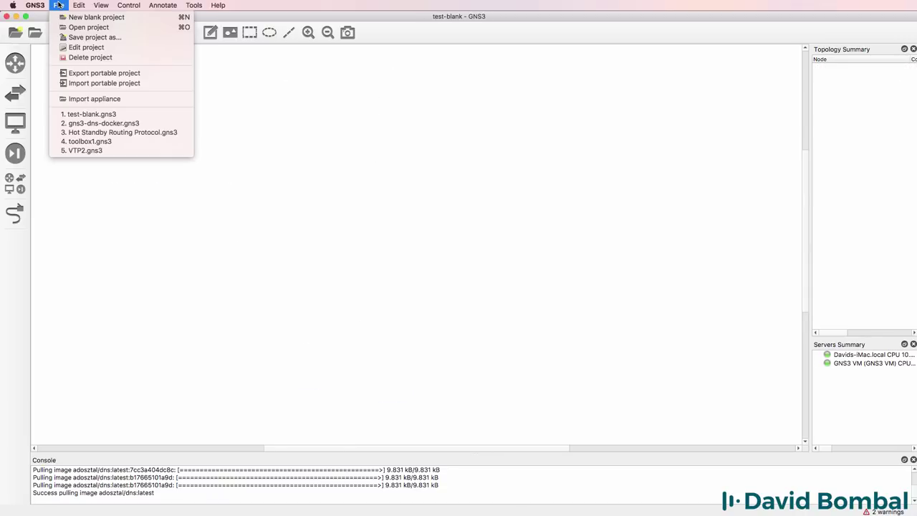
left_click(108, 123)
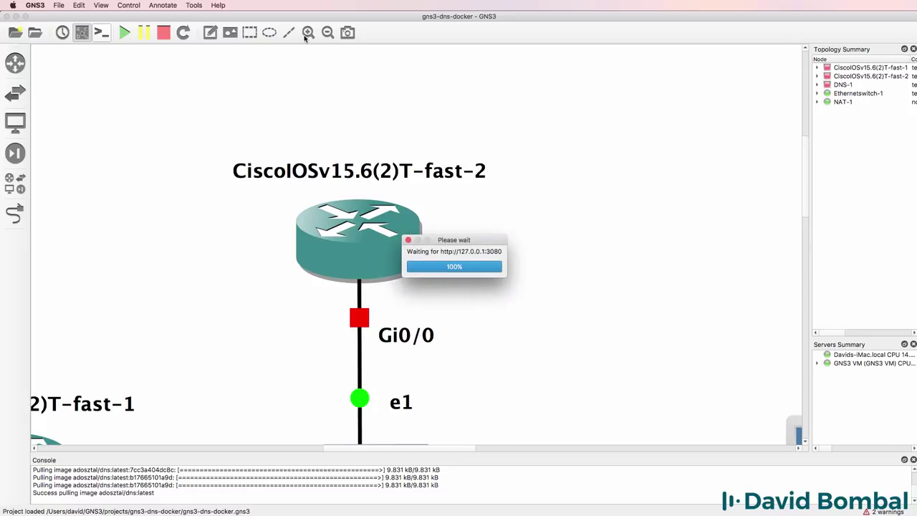
left_click(328, 33)
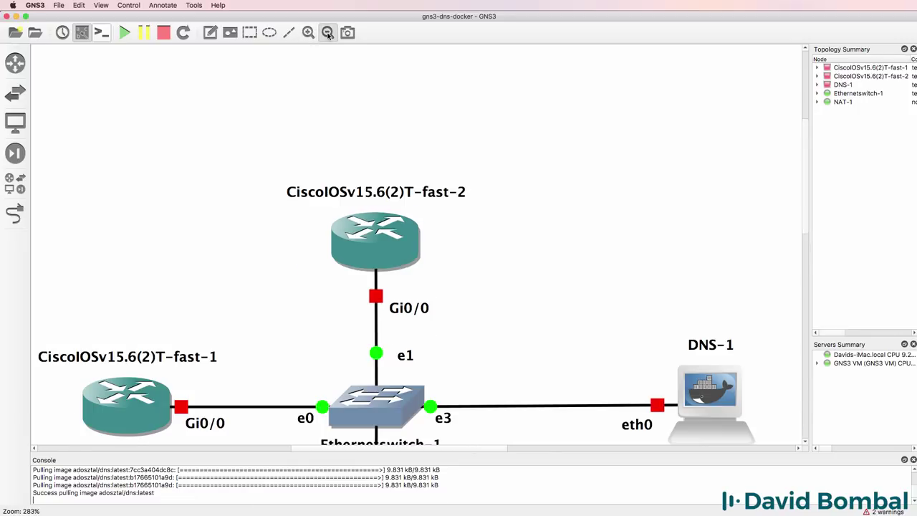
left_click(327, 33)
scroll(489, 153, "down", 3)
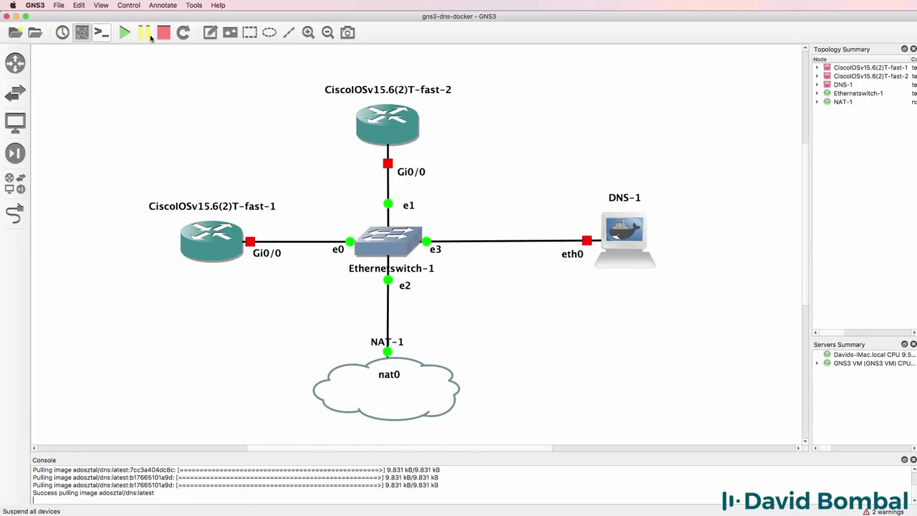
left_click(124, 32)
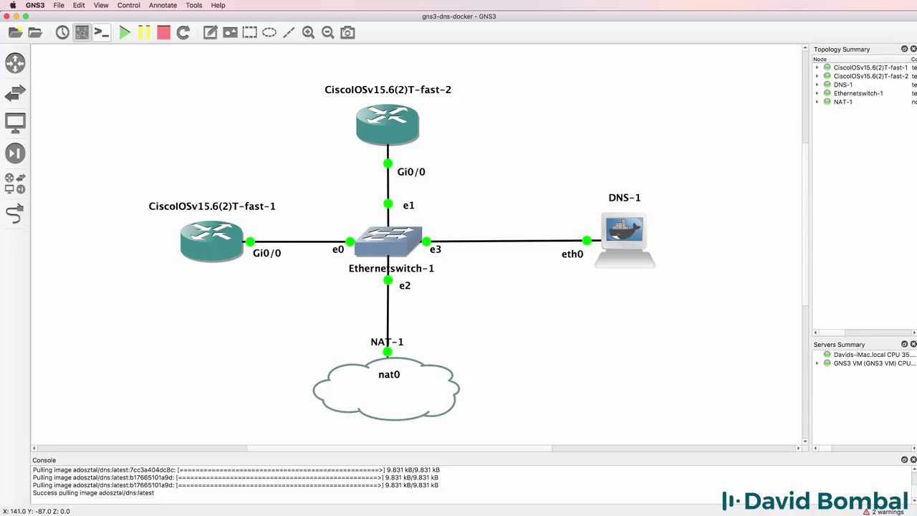
right_click(604, 237)
Open the DNS-1 console and ping r1 and r1.lab.
left_click(630, 303)
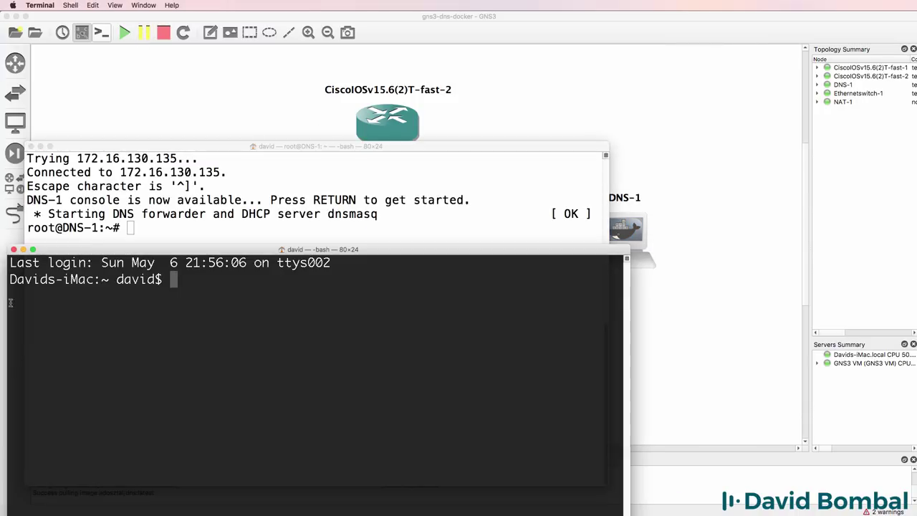
left_click(13, 249)
type("ping ")
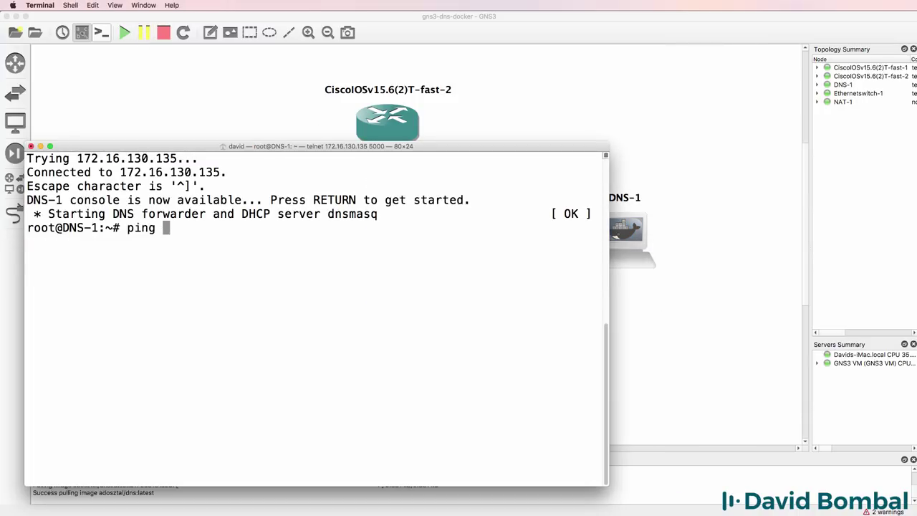
type("r1")
key("Return")
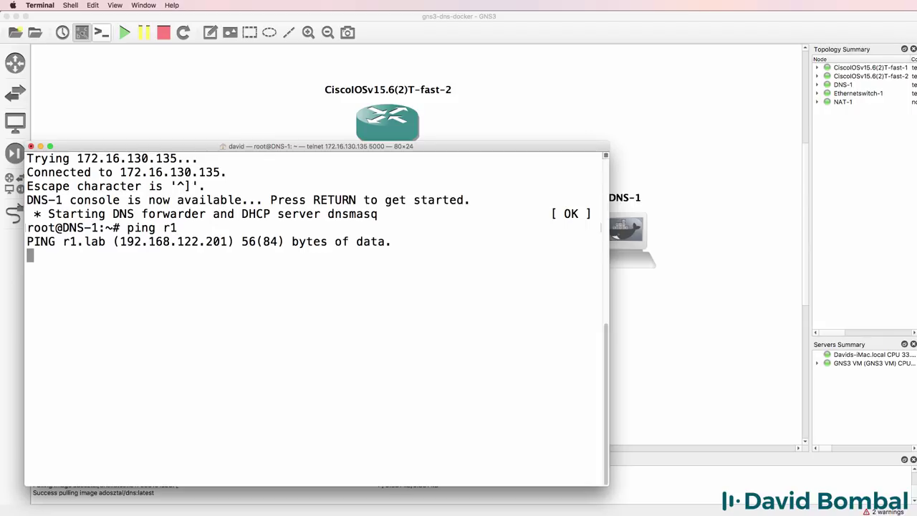
key("ctrl+c")
key("Up")
type(".la")
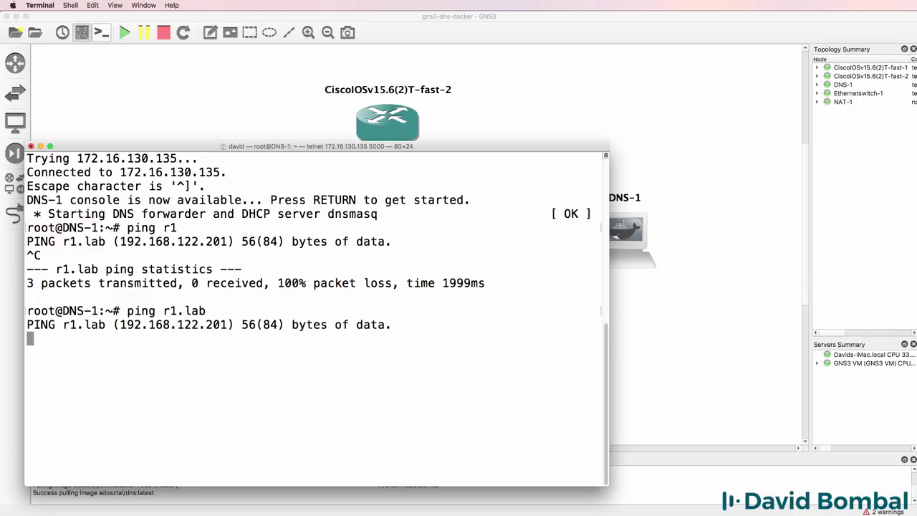
key("ctrl+c")
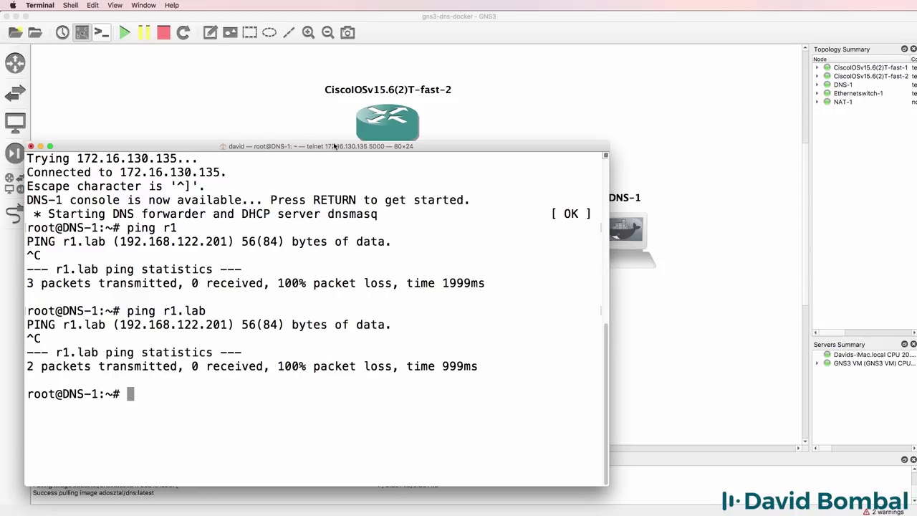
Connect consoles to all devices and close the duplicate DNS-1 console.
left_click_drag(322, 149, 634, 117)
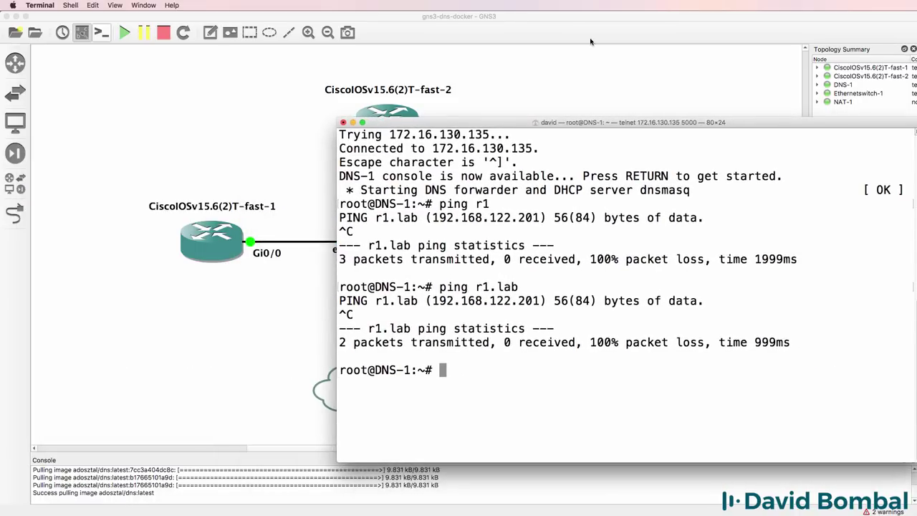
left_click(578, 37)
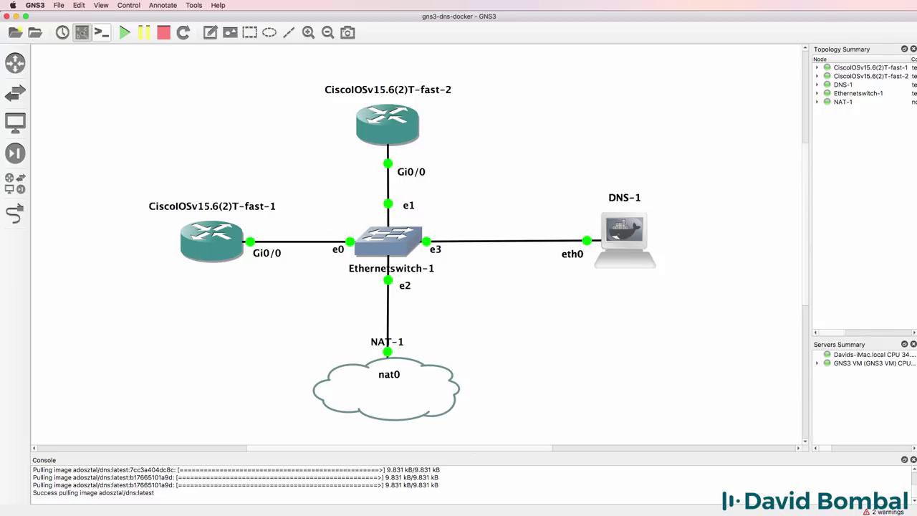
left_click(102, 32)
key("super+w")
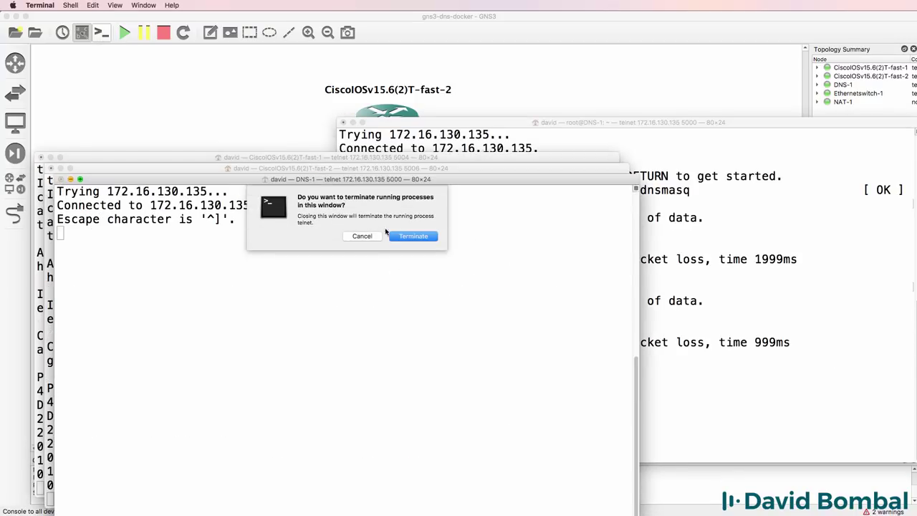
key("Return")
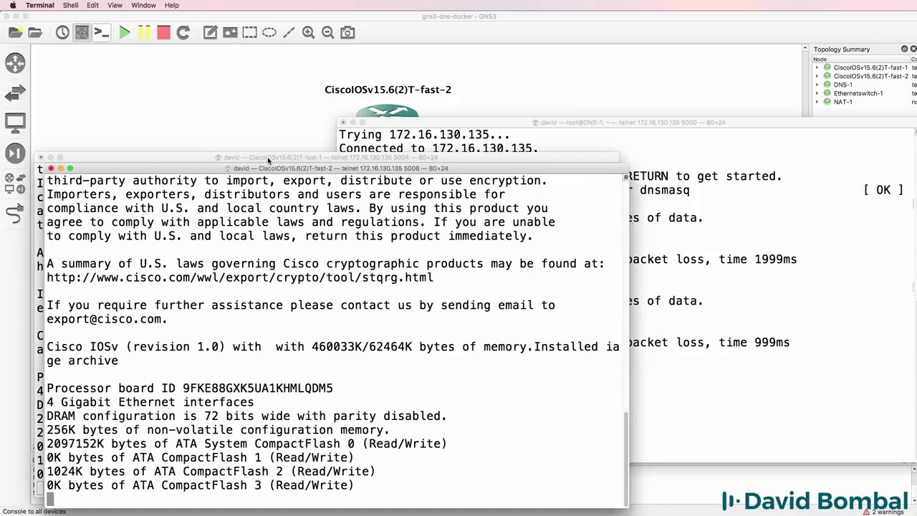
left_click(269, 161)
From DNS-1, ping r2.lab and then r1.lab.
left_click(829, 185)
key("Up")
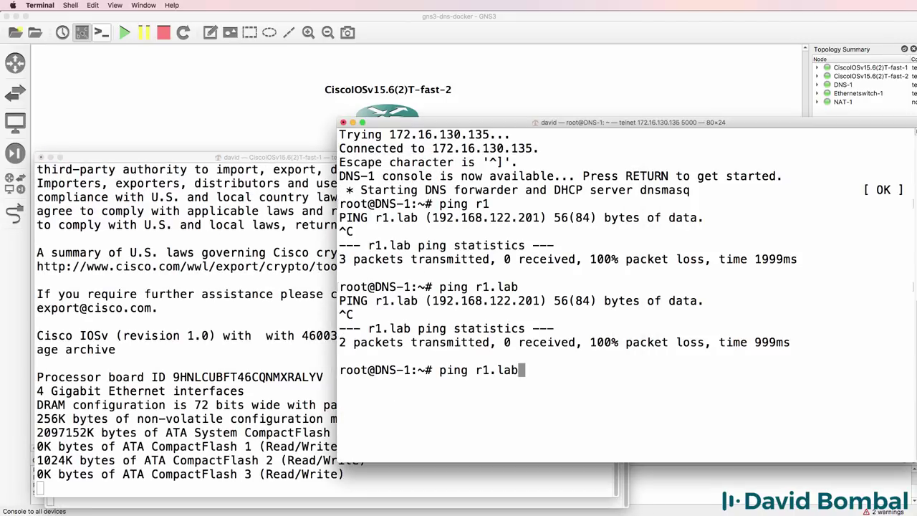
key("Left")
key("Left")
key("Left")
key("Left")
key("BackSpace")
type("2")
key("Return")
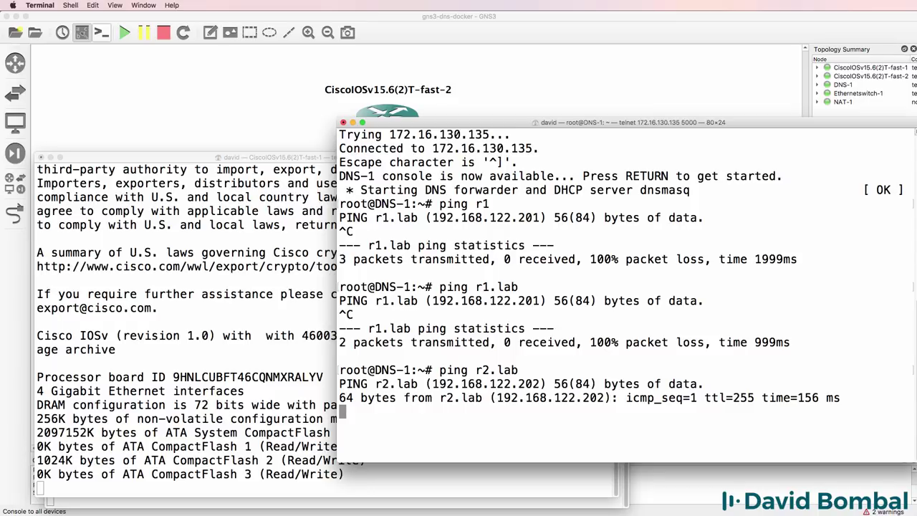
key("ctrl+c")
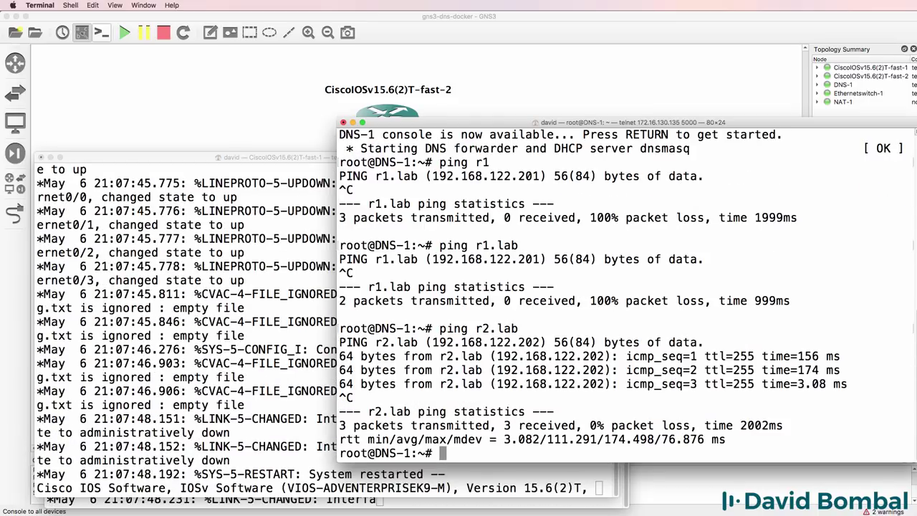
key("Up")
key("Left")
key("Left")
key("Left")
key("Left")
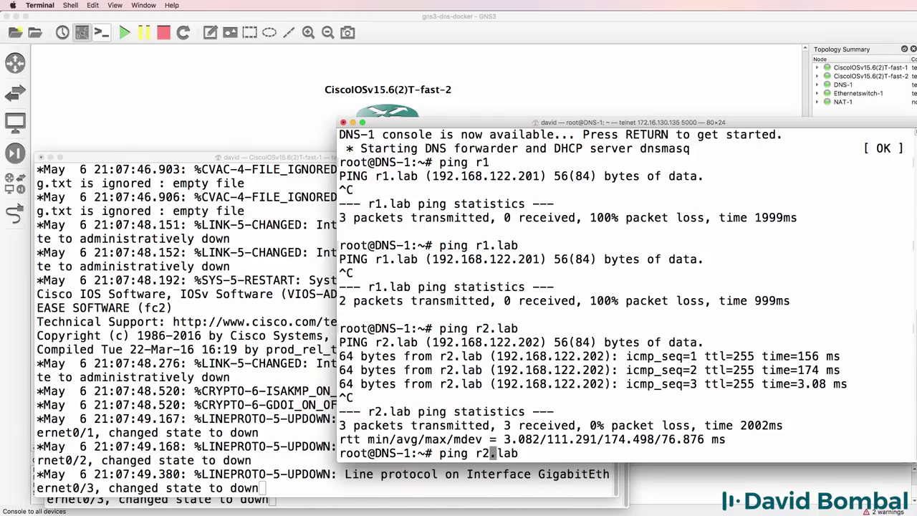
key("BackSpace")
type("1")
key("Return")
key("ctrl+c")
Run cat /etc/hosts on DNS-1 and highlight the router entries.
type("cat")
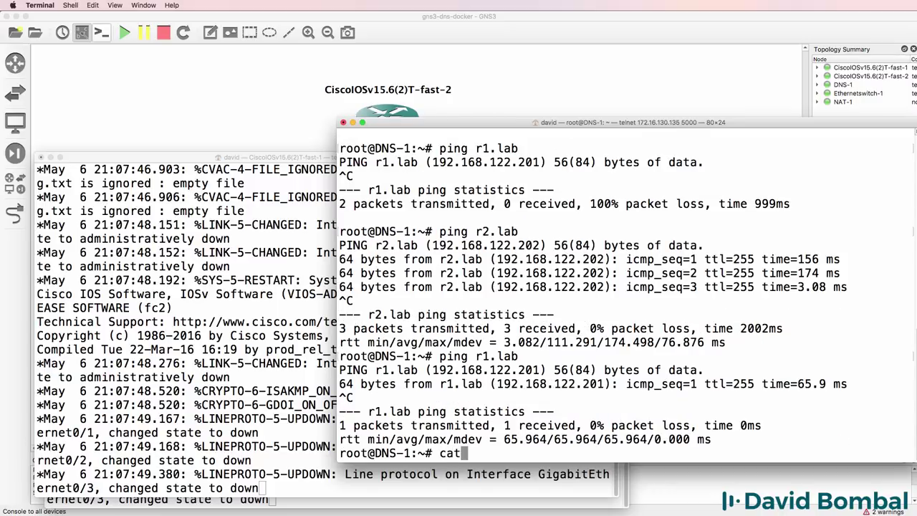
type(" /etc/hosts")
key("Return")
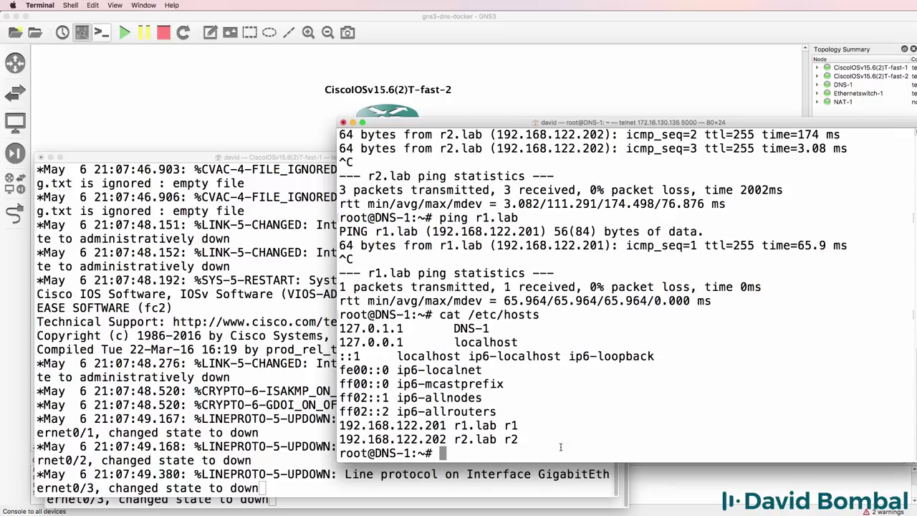
left_click_drag(889, 459, 327, 296)
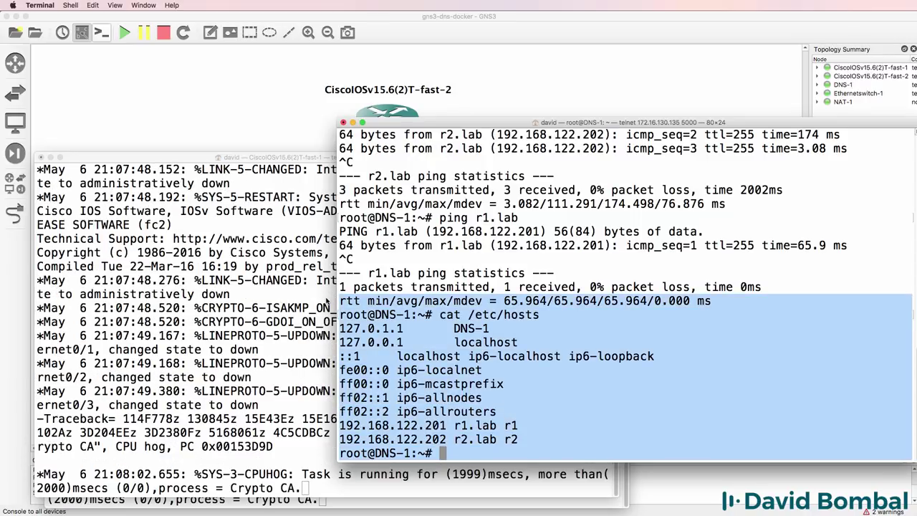
left_click(459, 16)
Delete the link between Ethernetswitch-1 and NAT-1.
key("super+Tab")
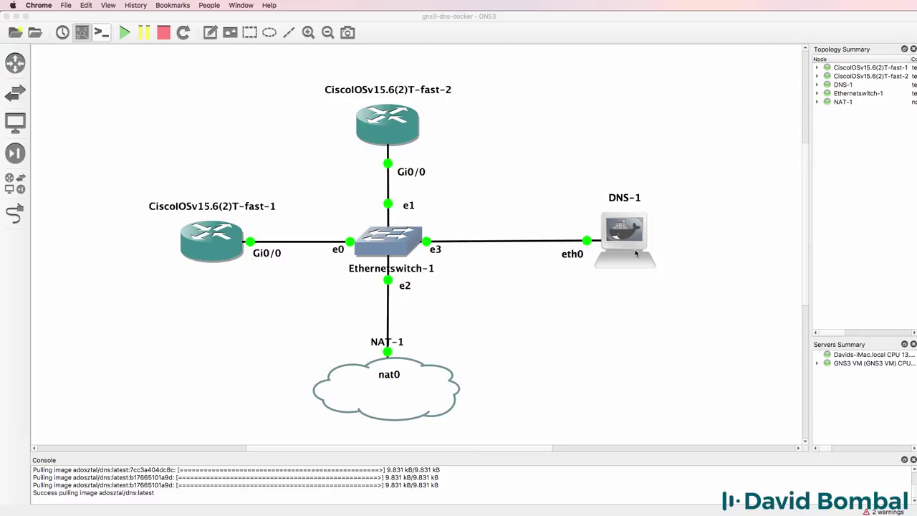
right_click(388, 309)
left_click(411, 351)
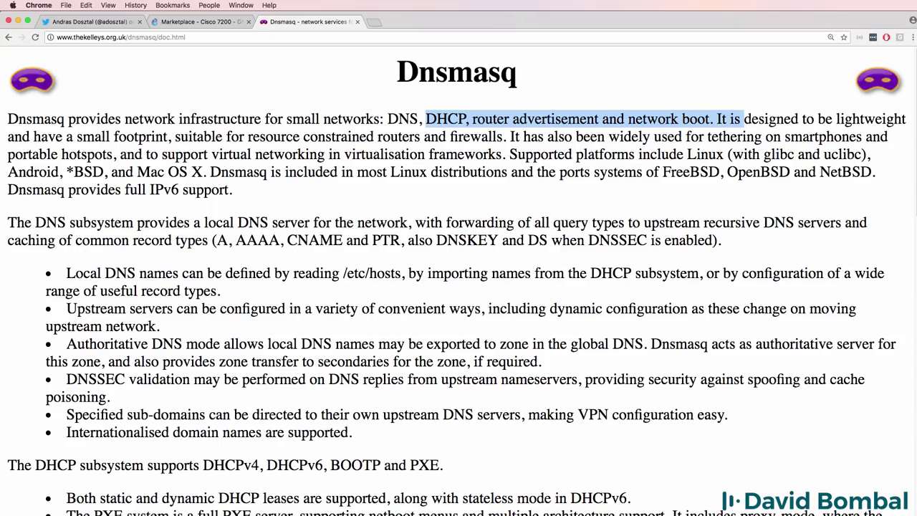
left_click(500, 260)
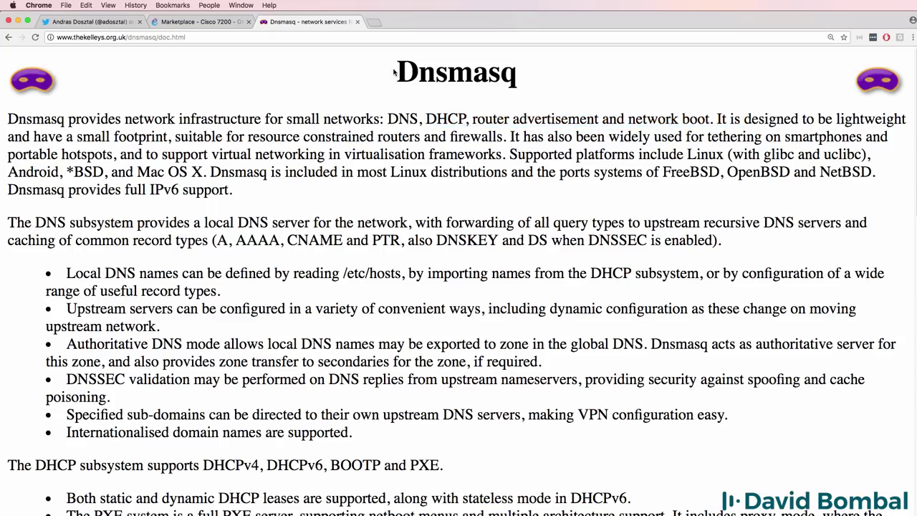
left_click_drag(394, 72, 558, 76)
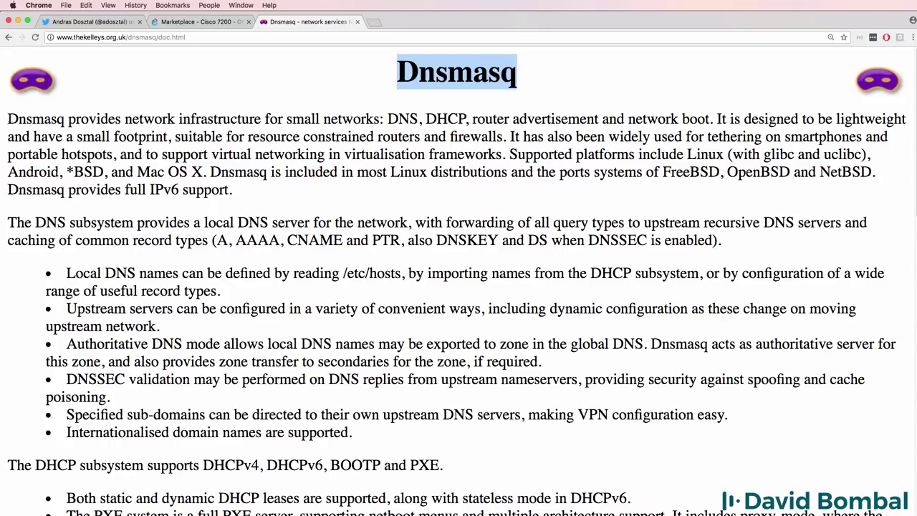
left_click_drag(7, 119, 388, 120)
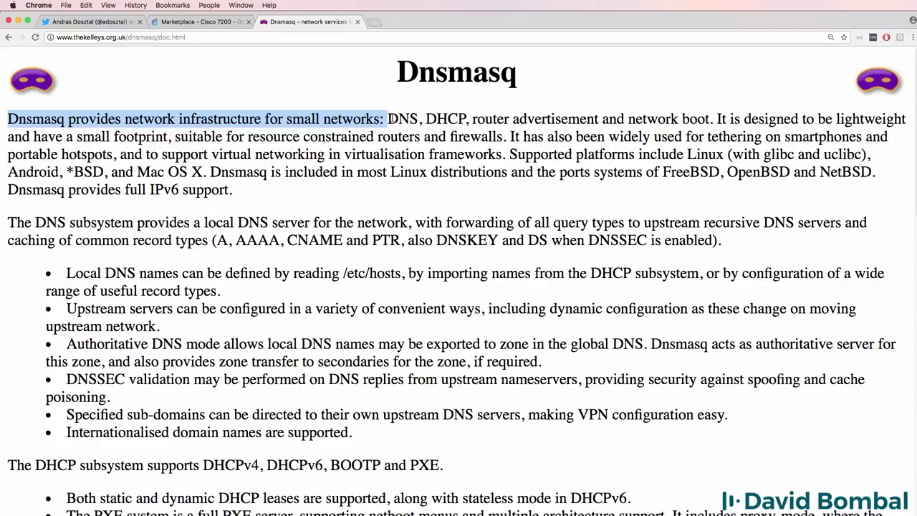
left_click_drag(716, 120, 771, 187)
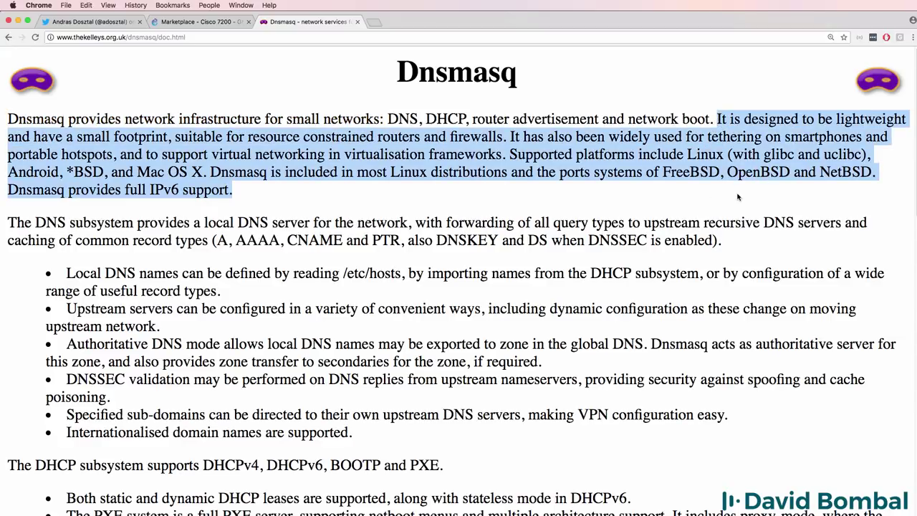
Switch Chrome to the Twitter tab showing the DNS image author's profile page.
left_click(122, 24)
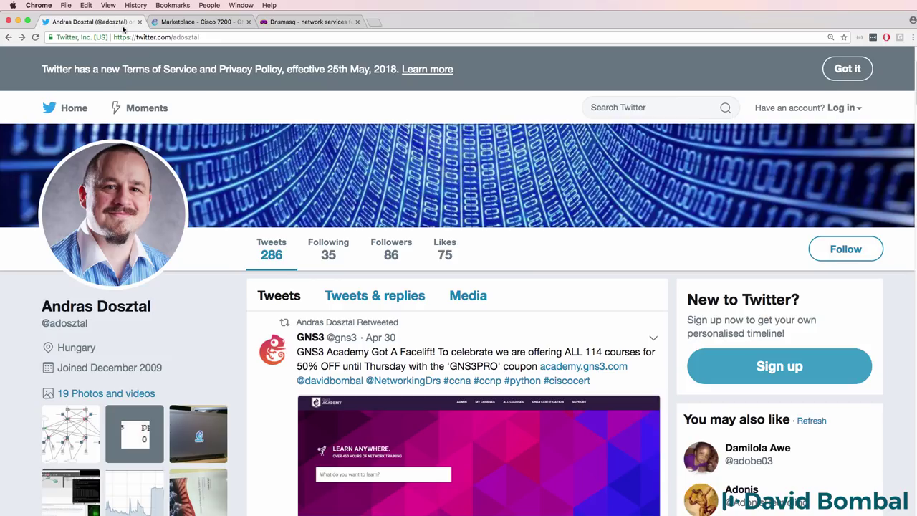